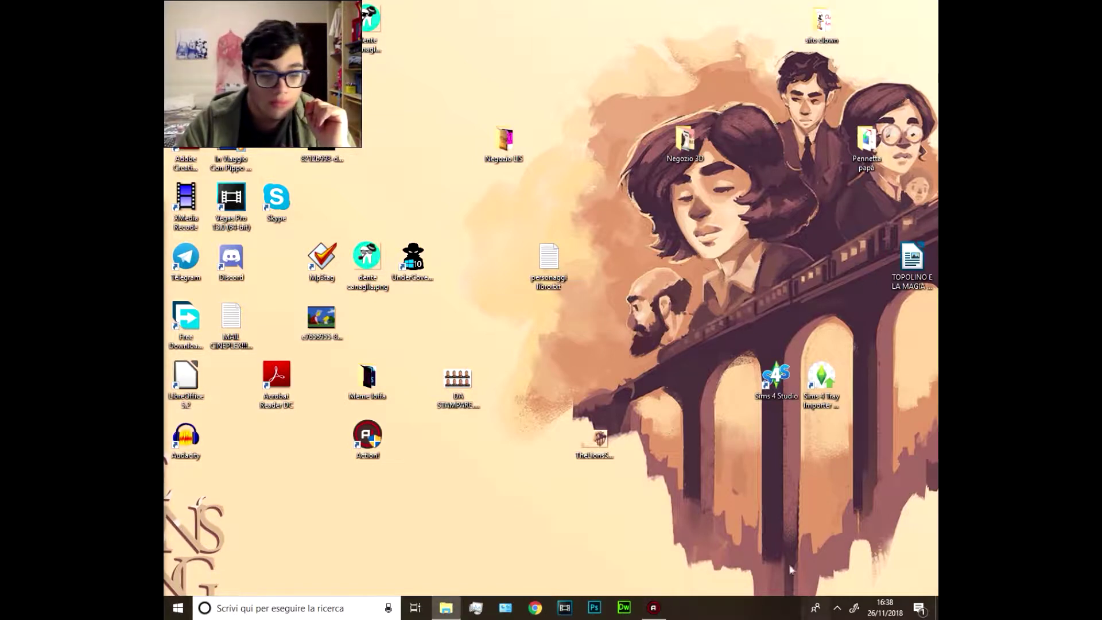
Step: Open a File Explorer window and dismiss the U FEEL device warning
{"action": "right_click", "coordinate": [434, 615]}
{"action": "left_click", "coordinate": [436, 614]}
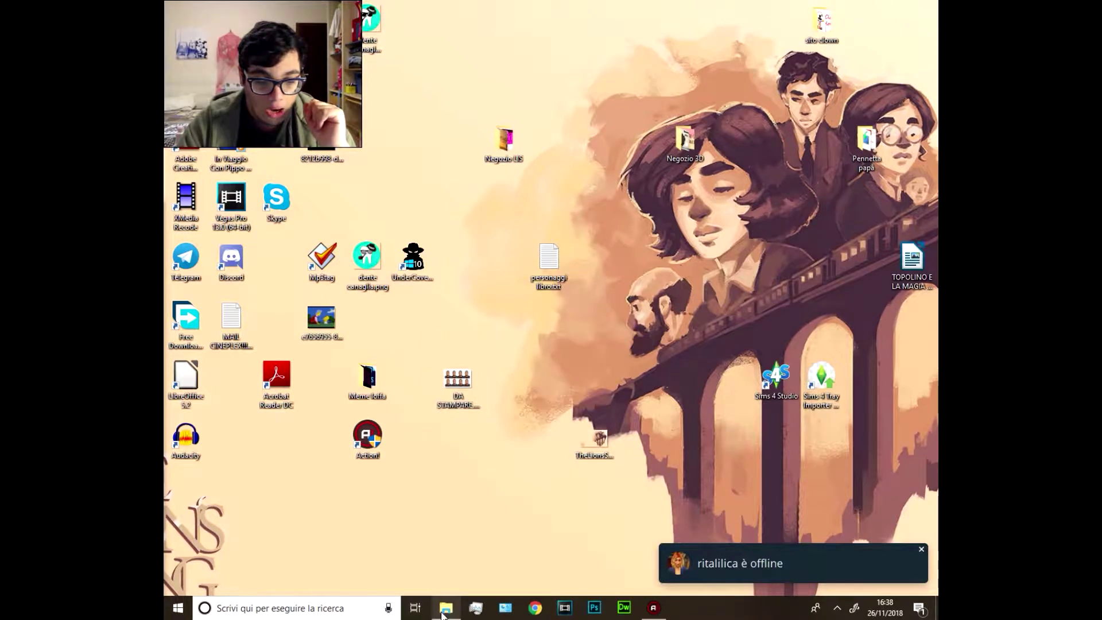
{"action": "right_click", "coordinate": [446, 607]}
{"action": "key", "text": "Escape"}
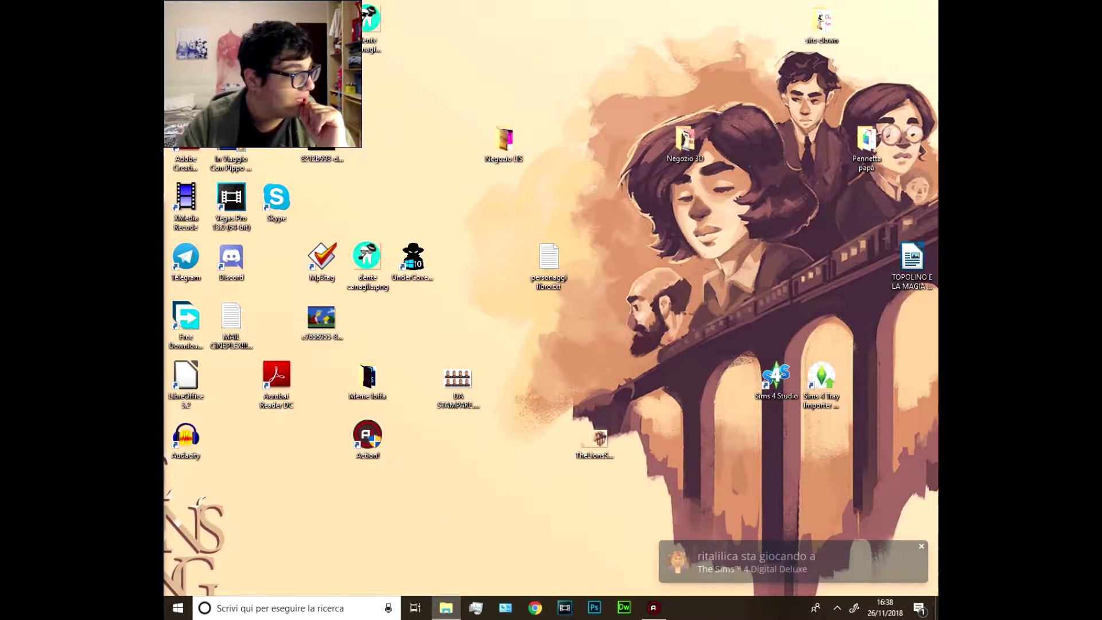
{"action": "left_click", "coordinate": [446, 607]}
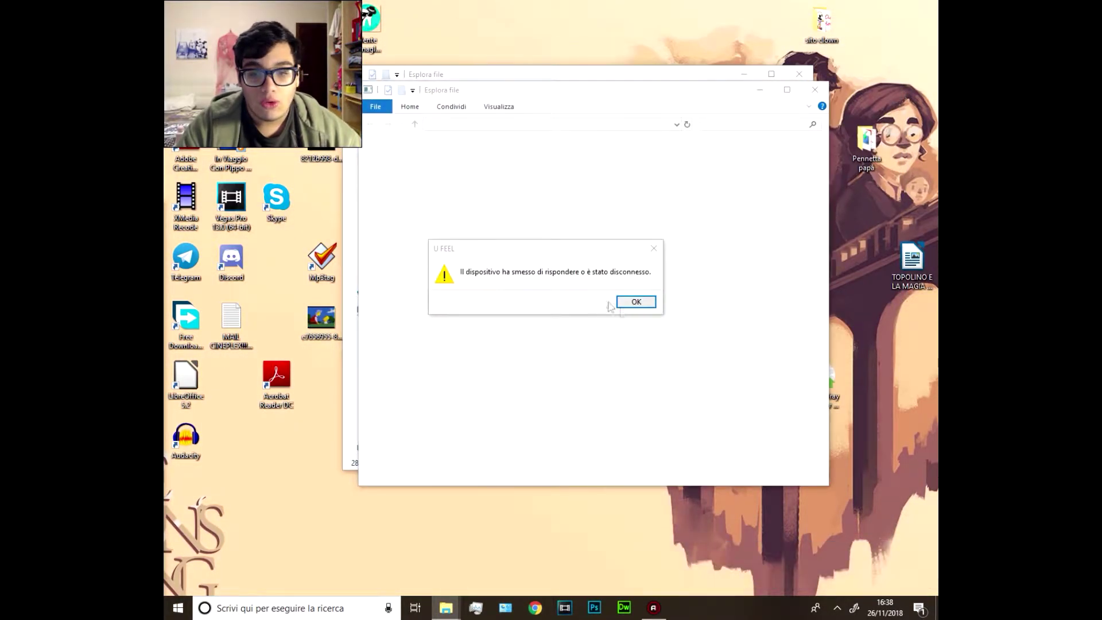
{"action": "left_click", "coordinate": [633, 303]}
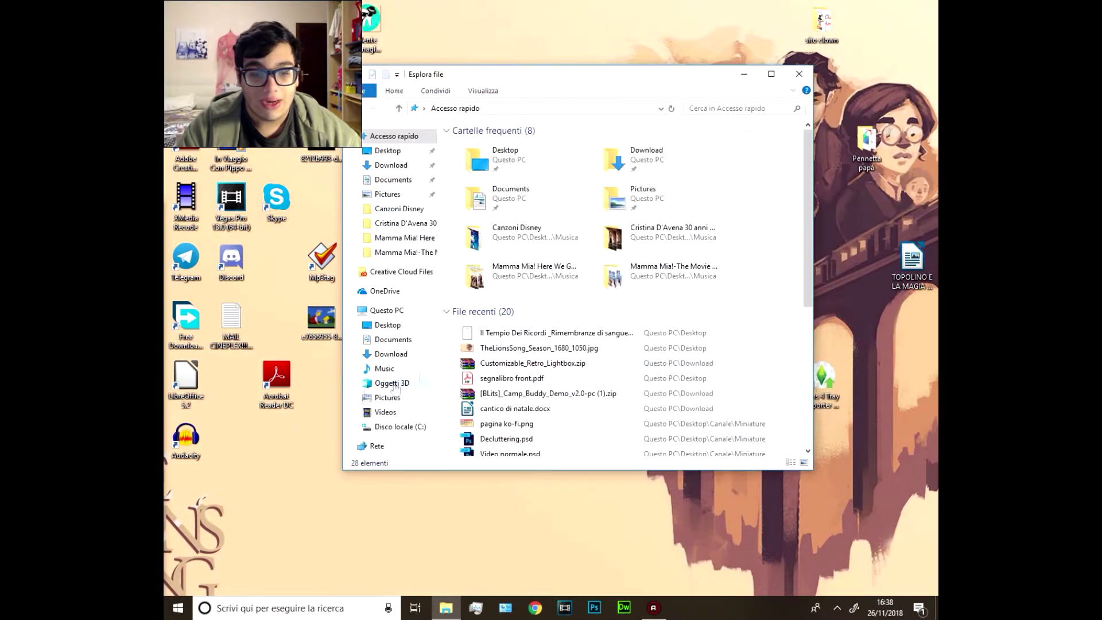
Step: Open the Mods folder inside Documents > Electronic Arts > The Sims 4
{"action": "left_click", "coordinate": [393, 341]}
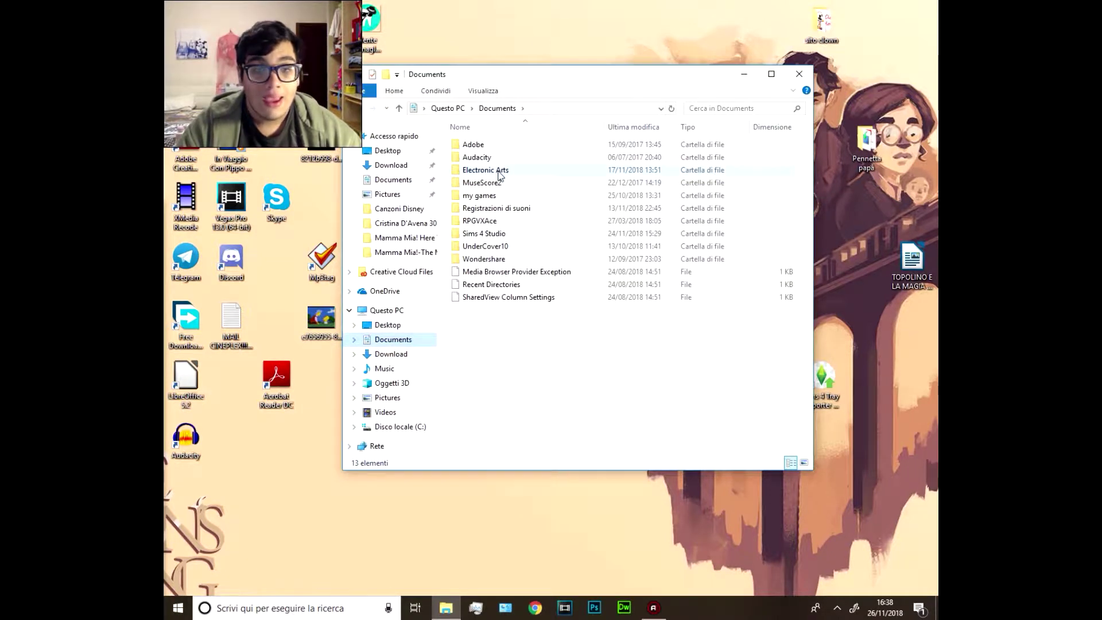
{"action": "double_click", "coordinate": [500, 172]}
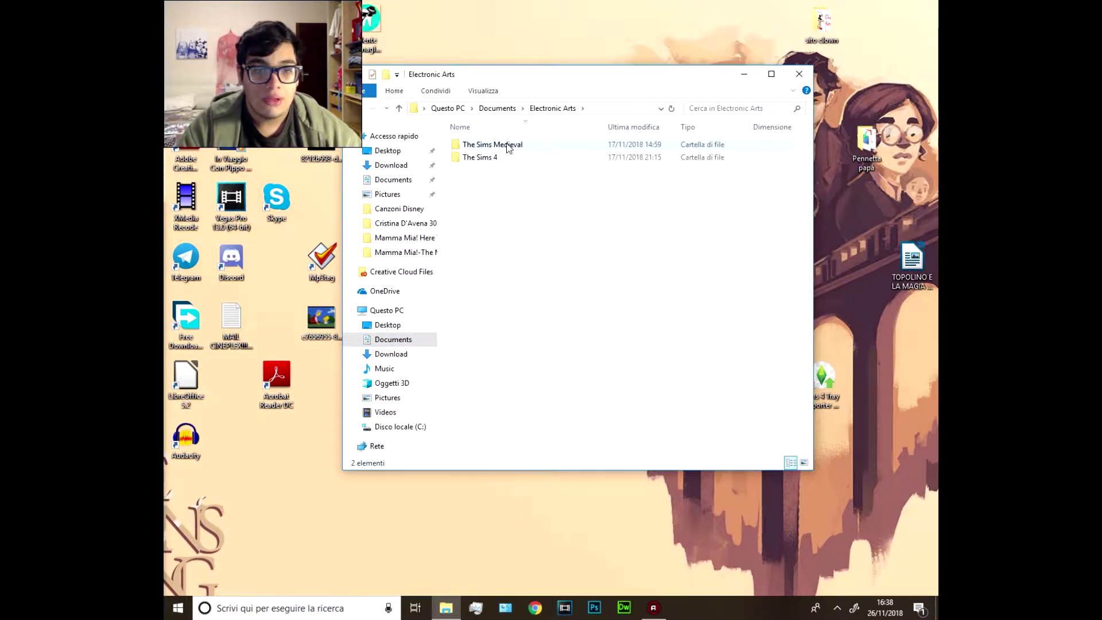
{"action": "double_click", "coordinate": [496, 158]}
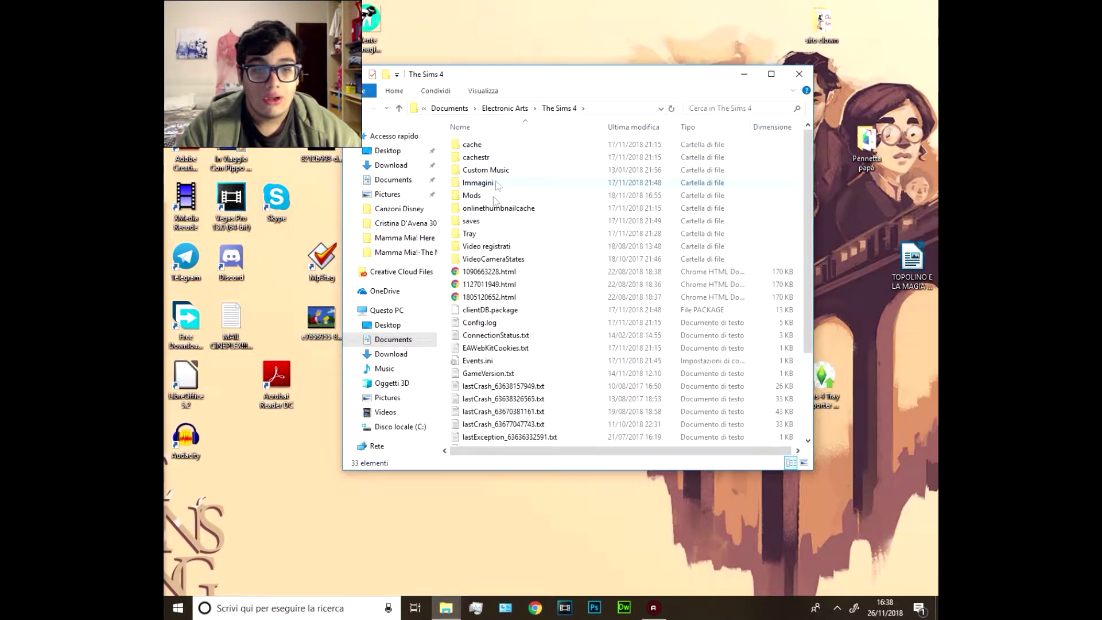
{"action": "double_click", "coordinate": [494, 198]}
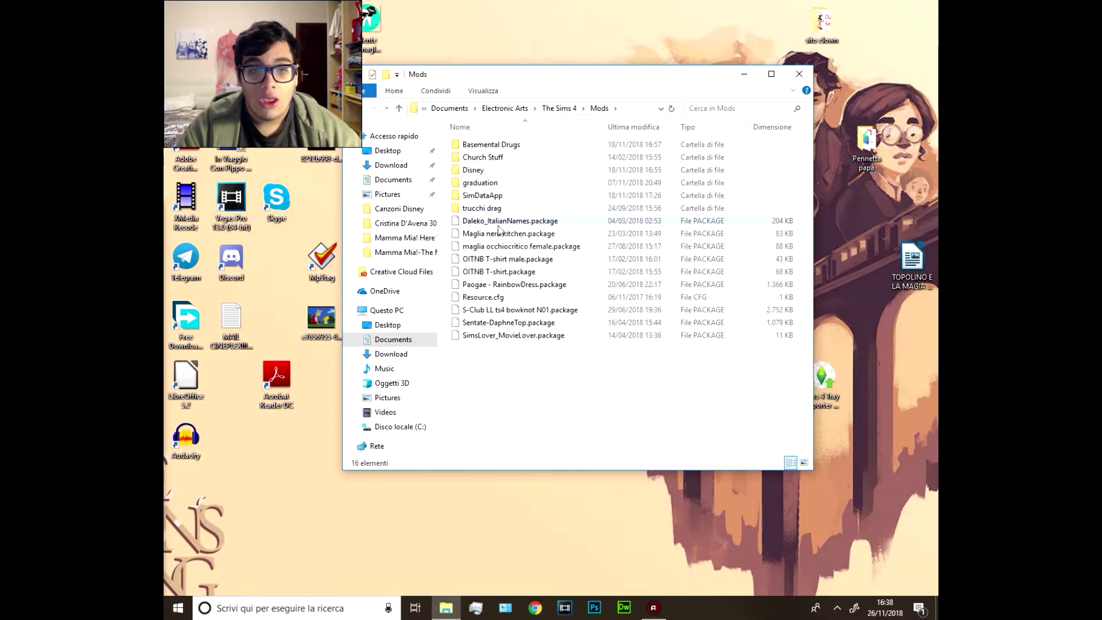
Step: Close the Mods folder window and the U FEEL device windows to return to the desktop
{"action": "left_click", "coordinate": [866, 437]}
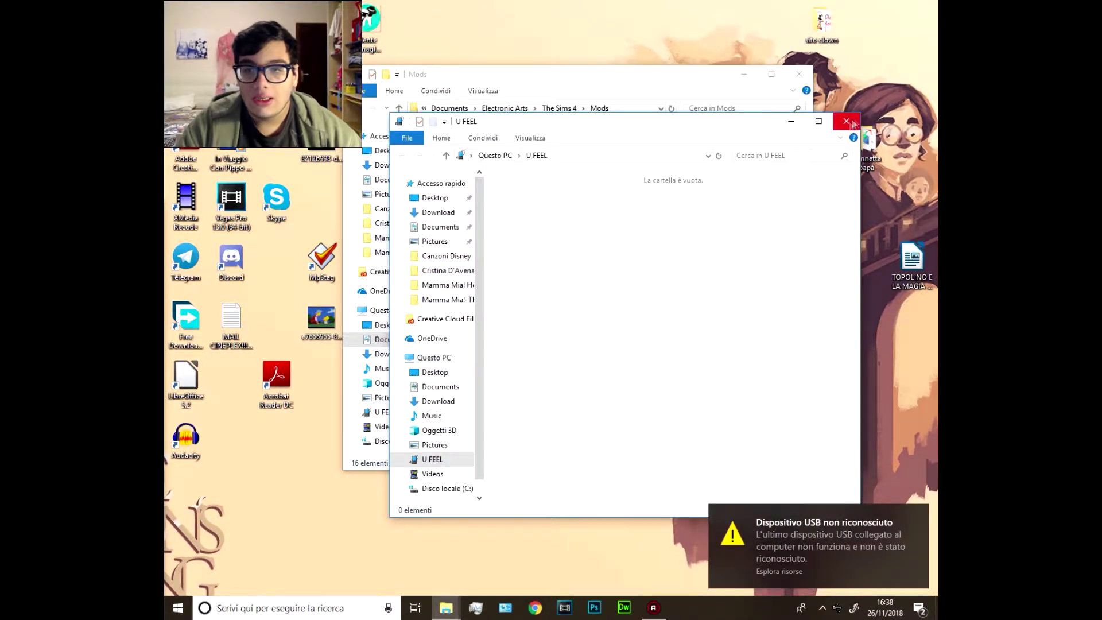
{"action": "left_click", "coordinate": [847, 120]}
{"action": "left_click", "coordinate": [636, 301]}
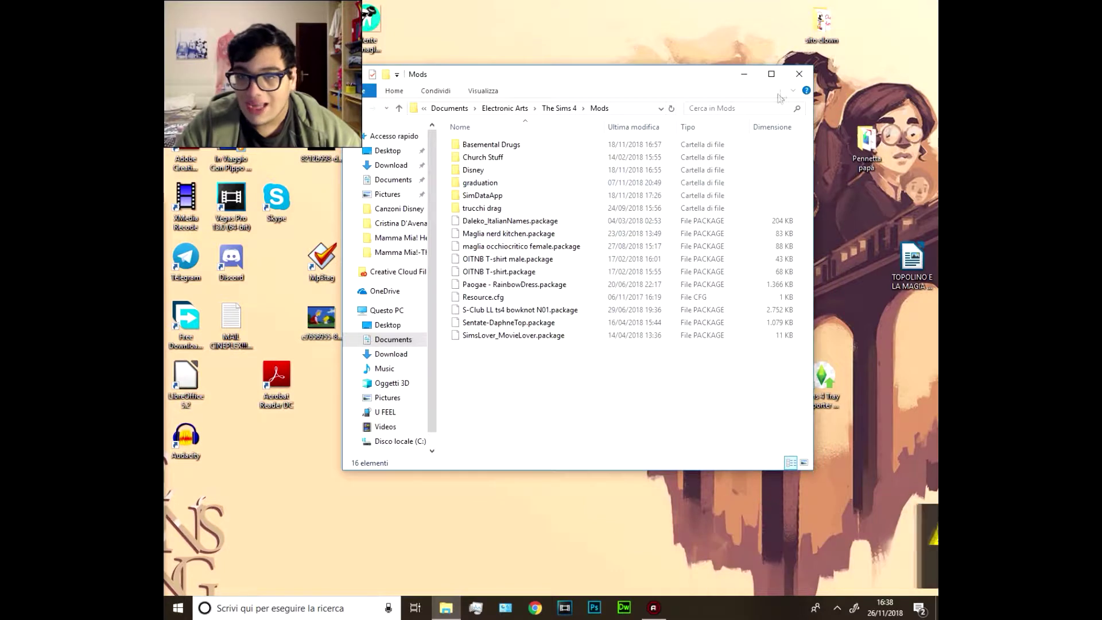
{"action": "left_click", "coordinate": [791, 76]}
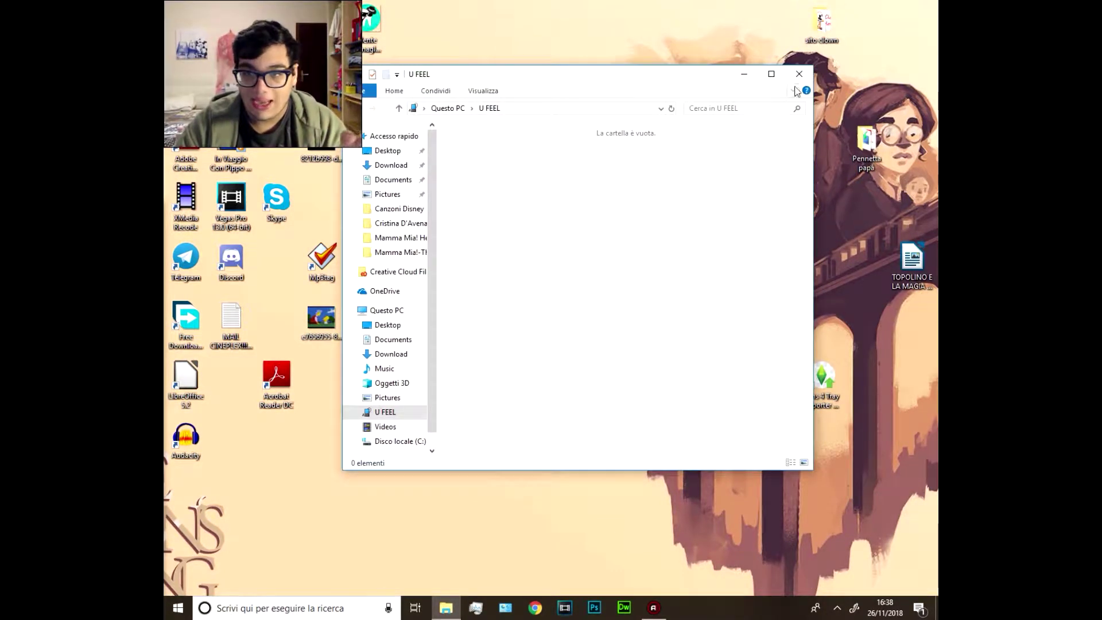
{"action": "left_click", "coordinate": [798, 74]}
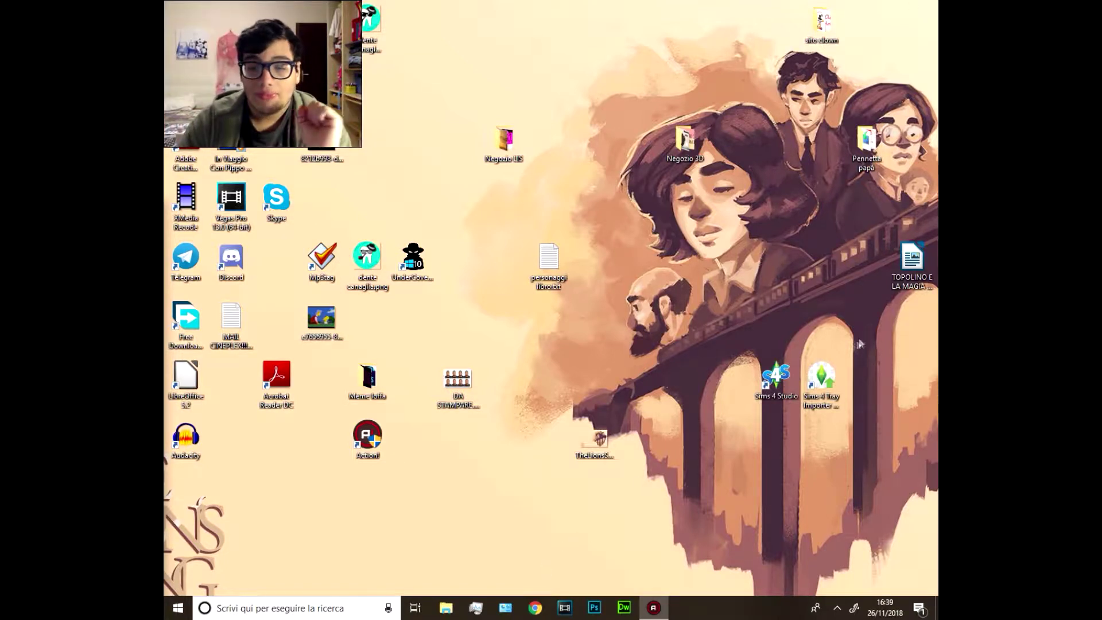
Step: Launch Sims 4 Tray Importer from the desktop and close its update check without updating
{"action": "left_click", "coordinate": [821, 393]}
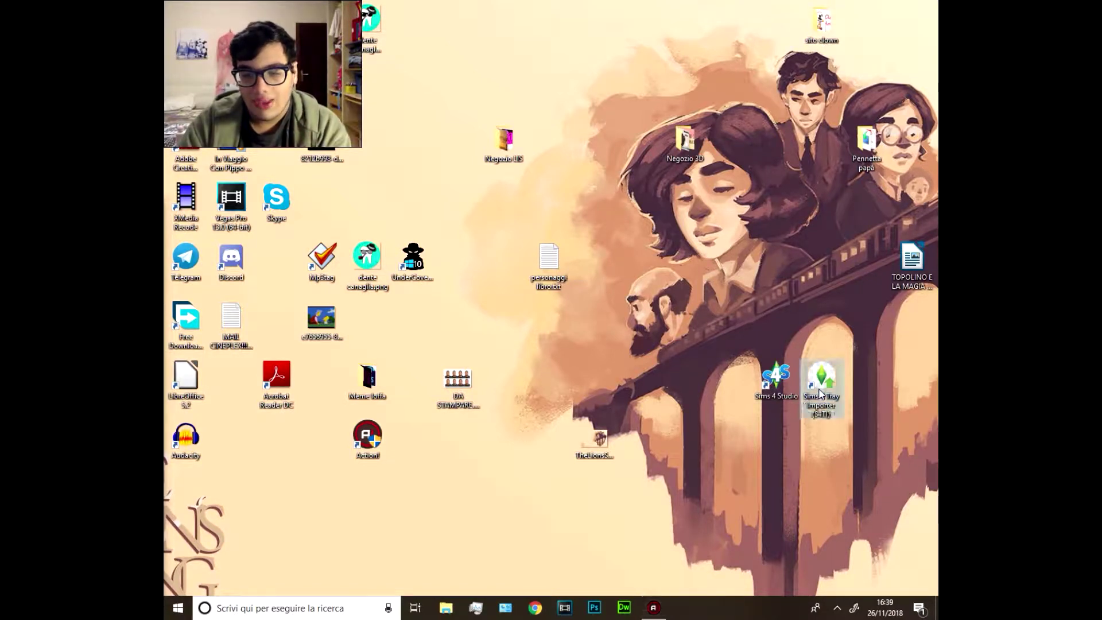
{"action": "double_click", "coordinate": [820, 391]}
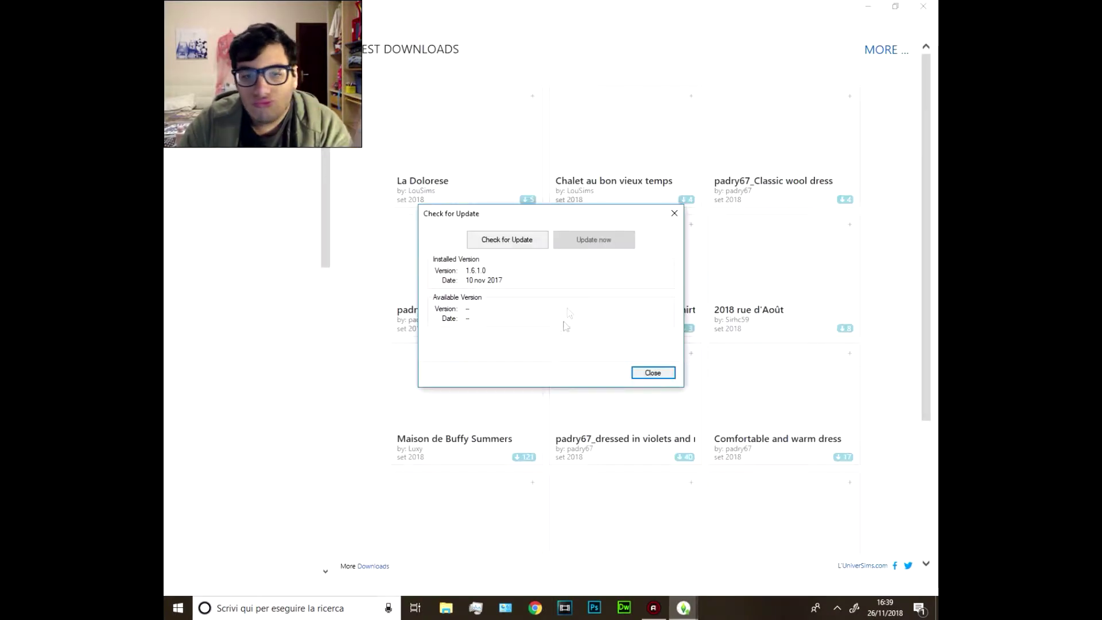
{"action": "left_click", "coordinate": [674, 213]}
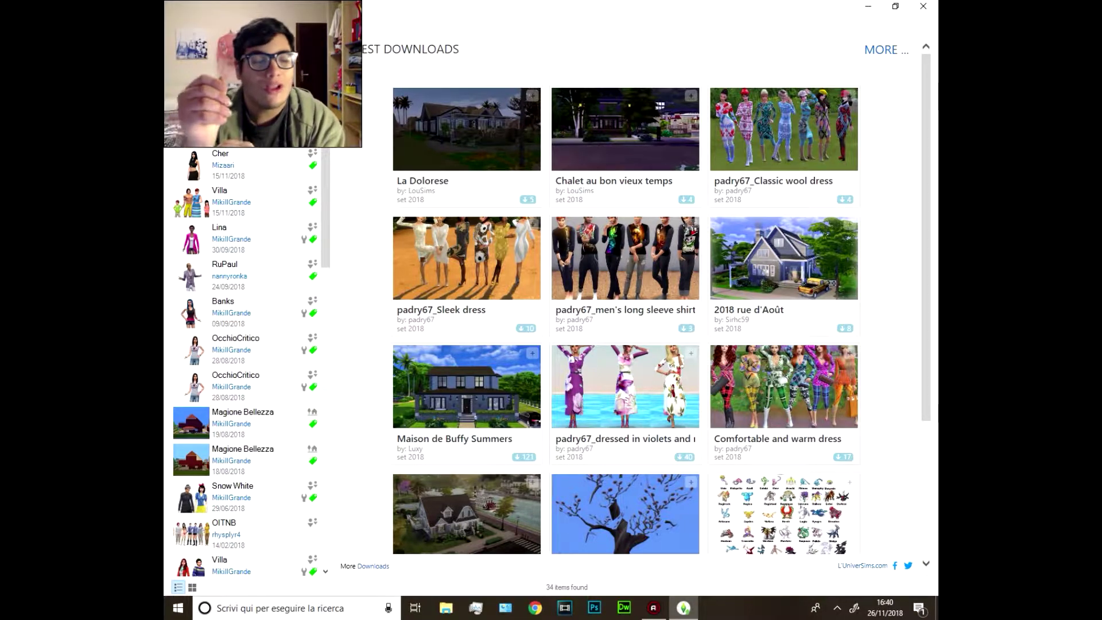
Step: Browse the saved items, previewing households such as OcchioCritico, Prapapippos, Farina and Studentesse Blackwell
{"action": "left_click", "coordinate": [290, 393]}
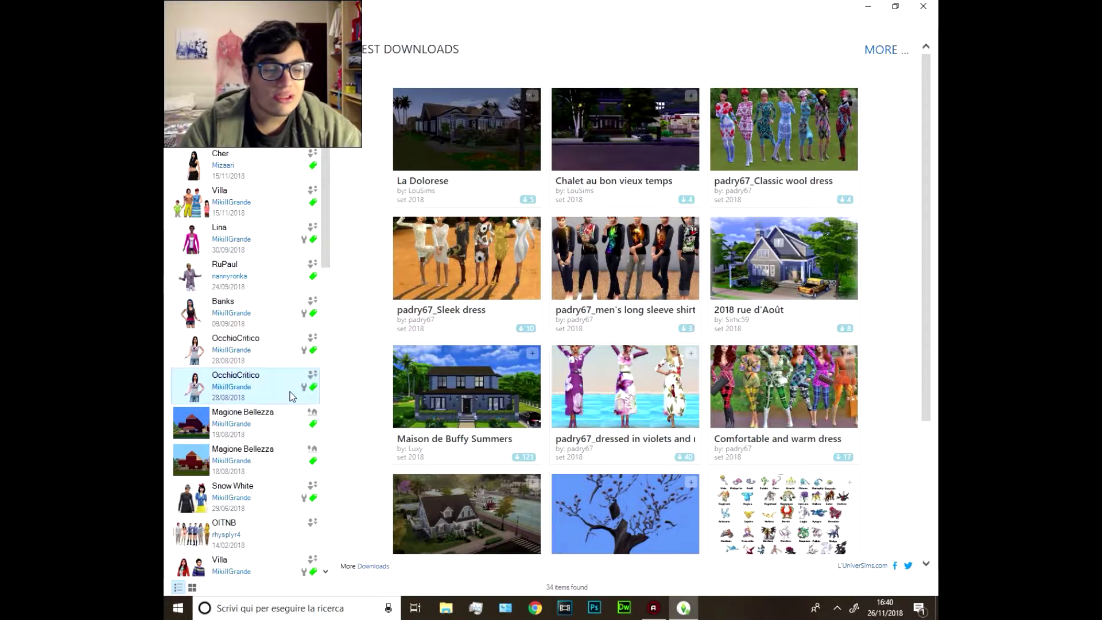
{"action": "left_click", "coordinate": [261, 465]}
{"action": "scroll", "coordinate": [262, 465], "scroll_direction": "down", "scroll_amount": 3}
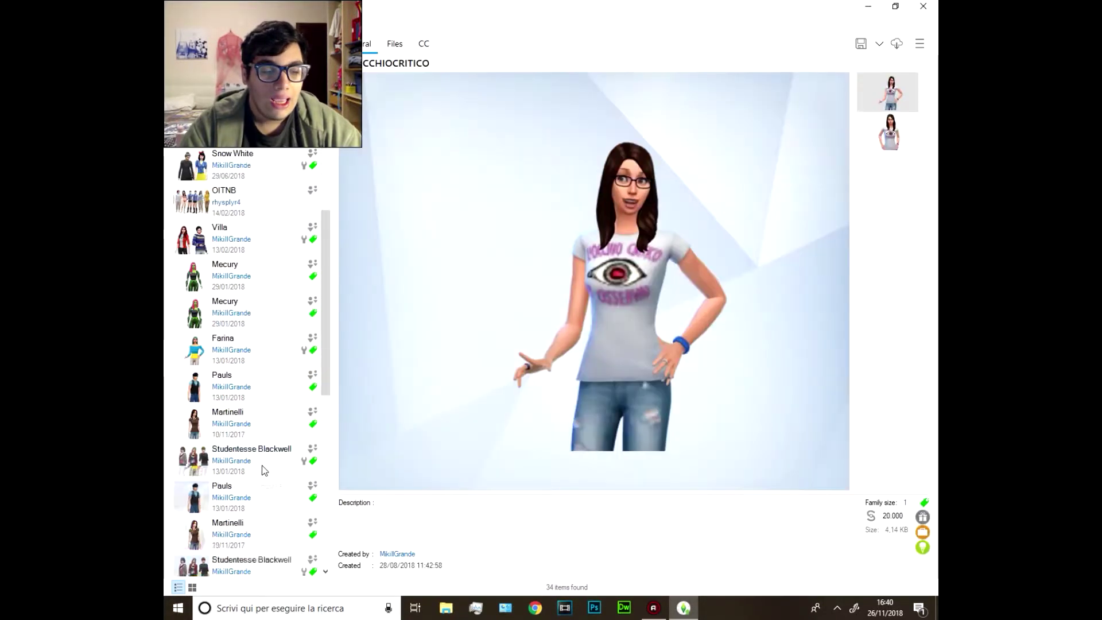
{"action": "left_click", "coordinate": [262, 465]}
{"action": "left_click", "coordinate": [270, 531]}
{"action": "left_click", "coordinate": [270, 495]}
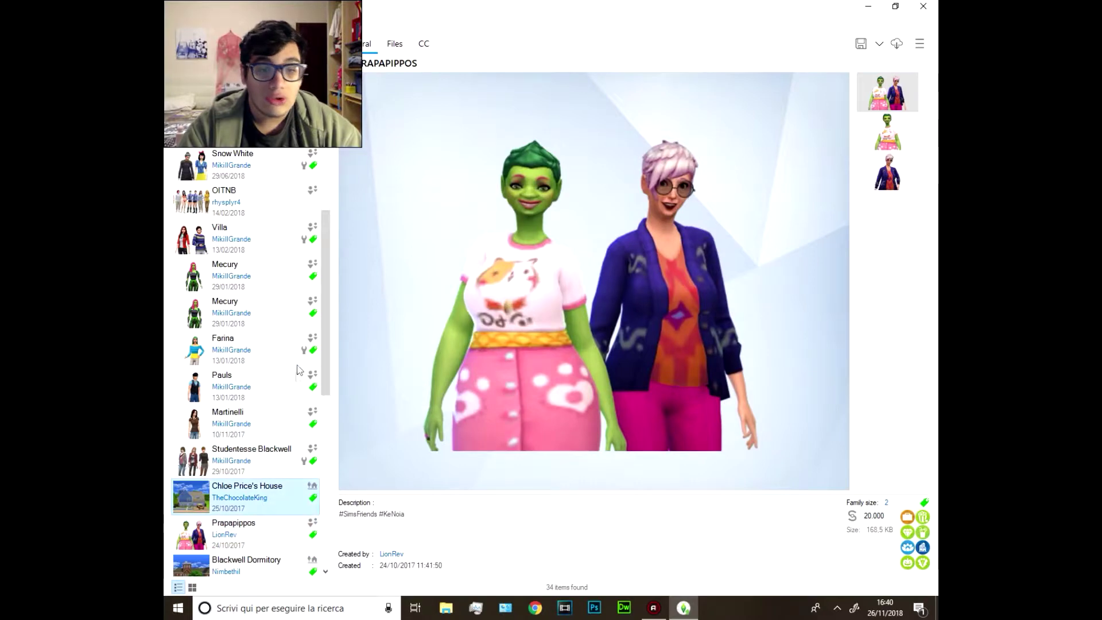
{"action": "left_click", "coordinate": [258, 365]}
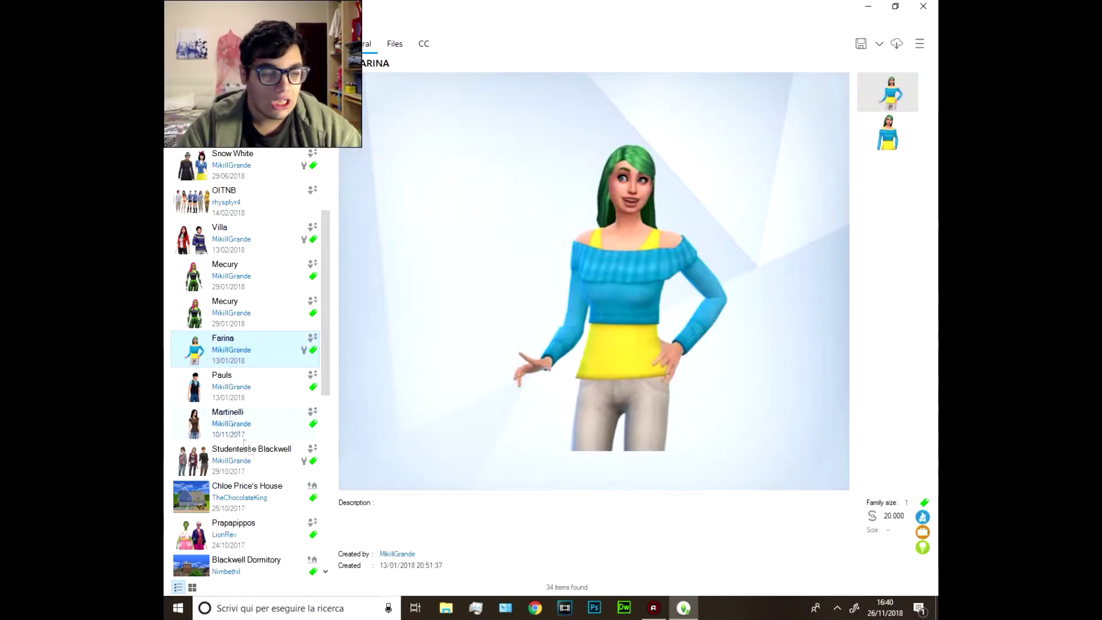
{"action": "left_click", "coordinate": [261, 468]}
Step: Preview the most recent households in the library, including Villa, the Cher household and the upper OcchioCritico entry
{"action": "scroll", "coordinate": [281, 241], "scroll_direction": "up", "scroll_amount": 3}
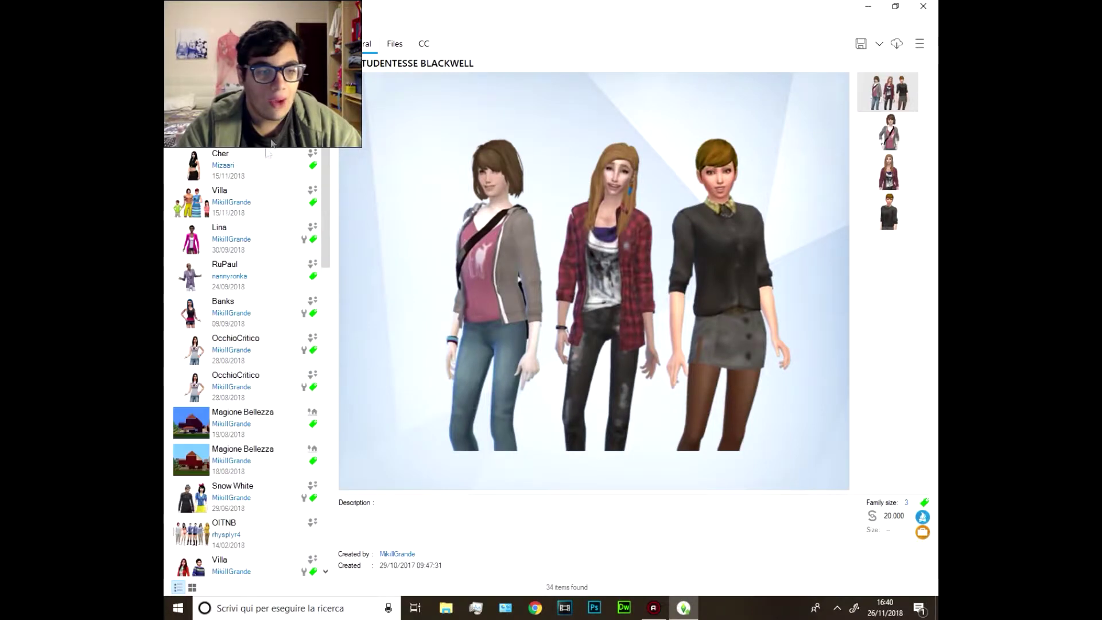
{"action": "left_click", "coordinate": [285, 196]}
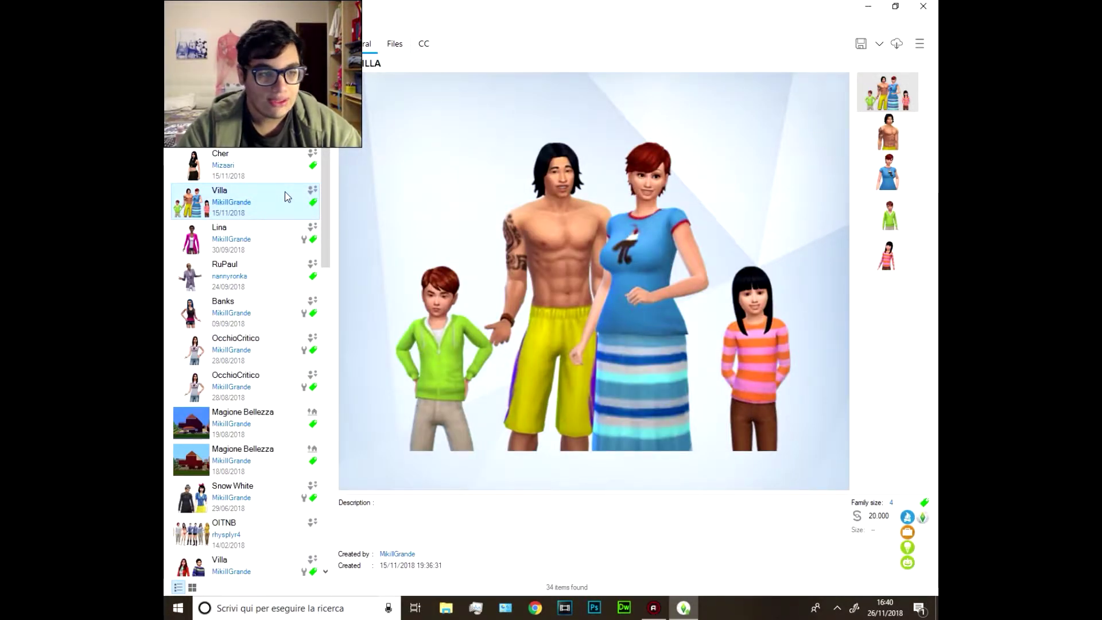
{"action": "left_click", "coordinate": [294, 176]}
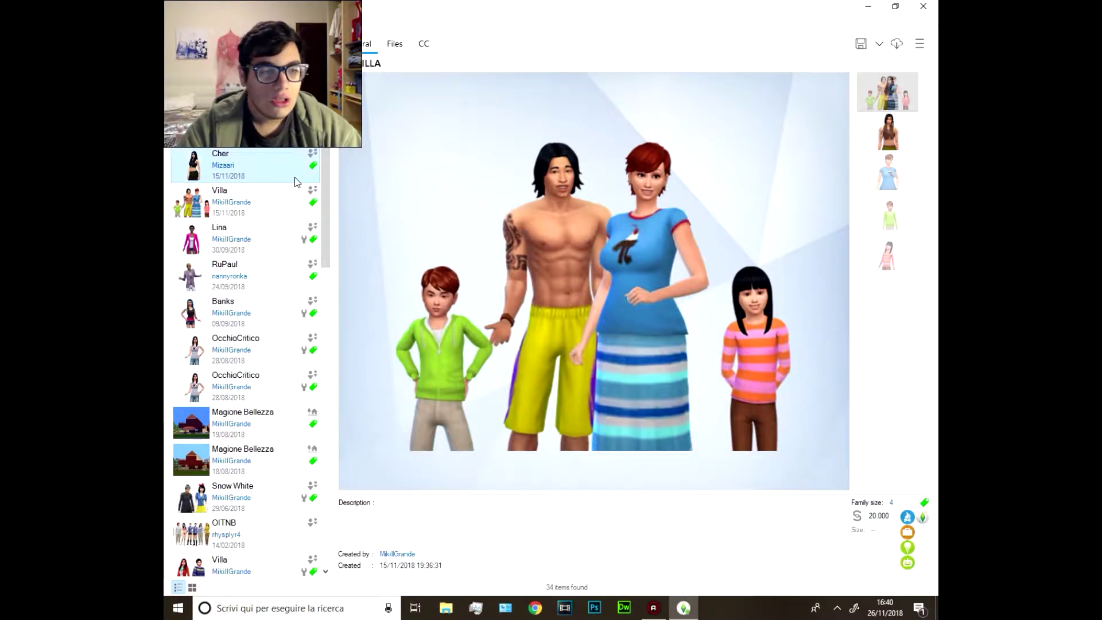
{"action": "left_click", "coordinate": [261, 109]}
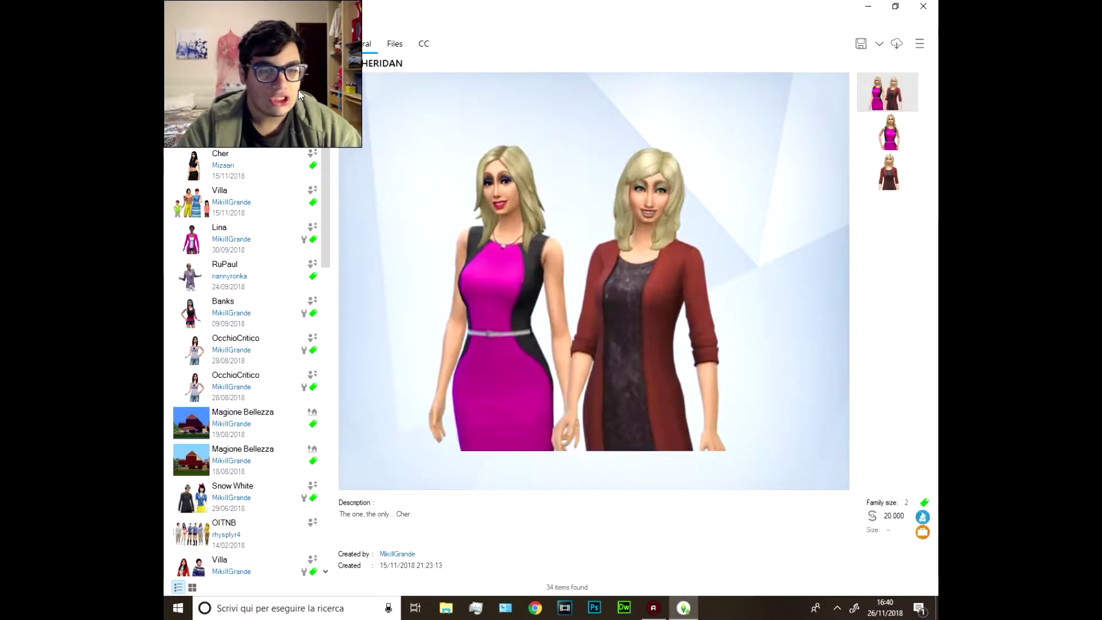
{"action": "left_click", "coordinate": [262, 86]}
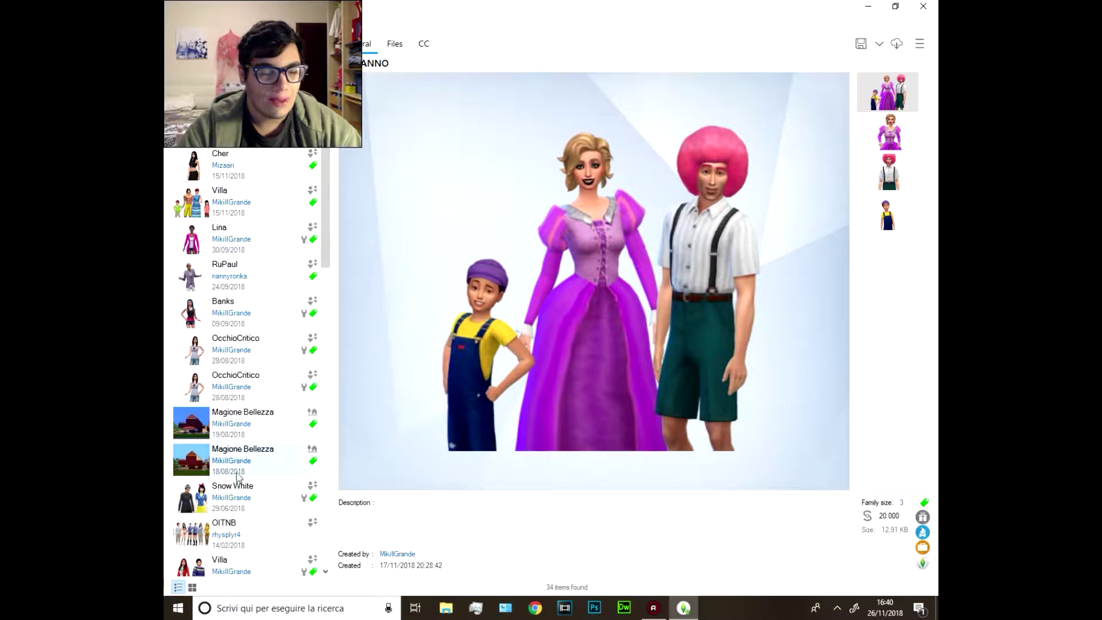
{"action": "left_click", "coordinate": [307, 345]}
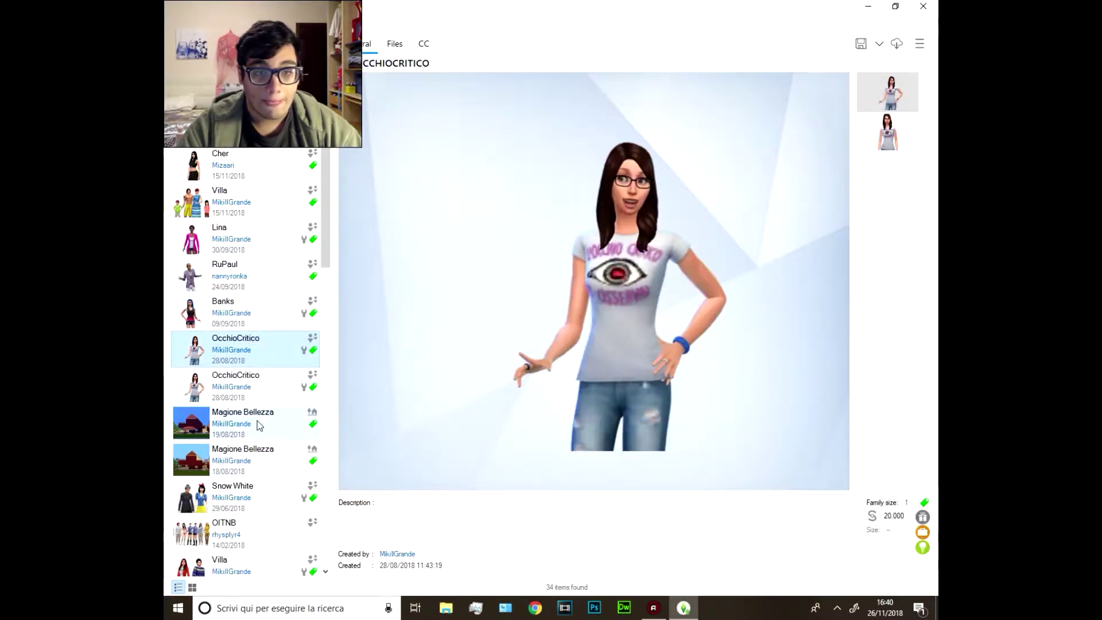
{"action": "left_click", "coordinate": [867, 103]}
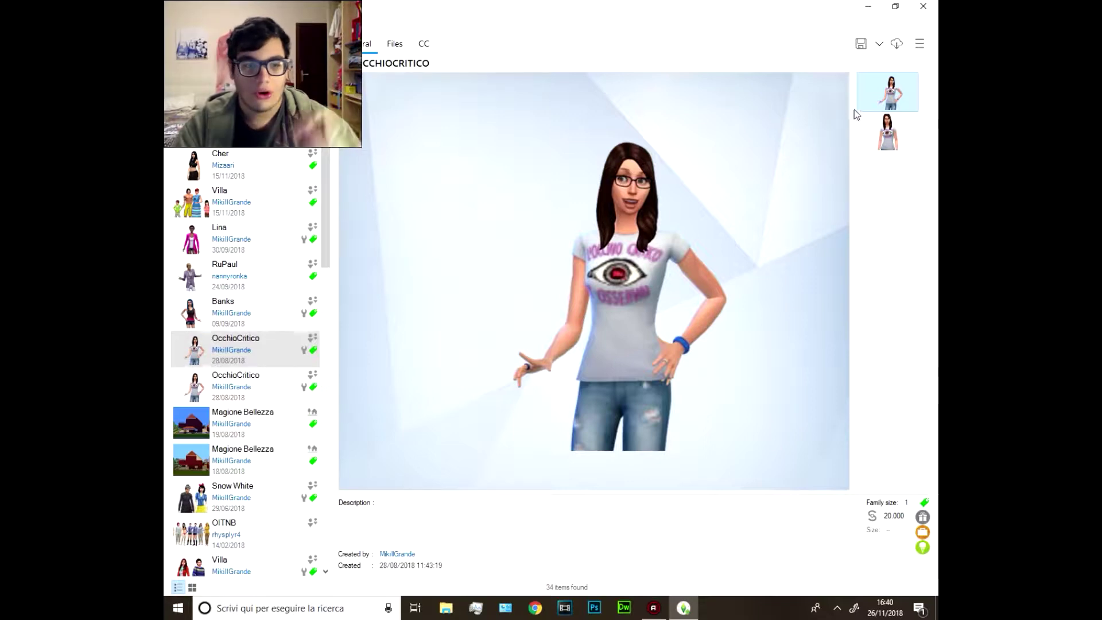
Step: Preview the Magione Bellezza lot dated 19/08/2018, followed by the OITNB, Villa and Mecury households
{"action": "left_click", "coordinate": [241, 423]}
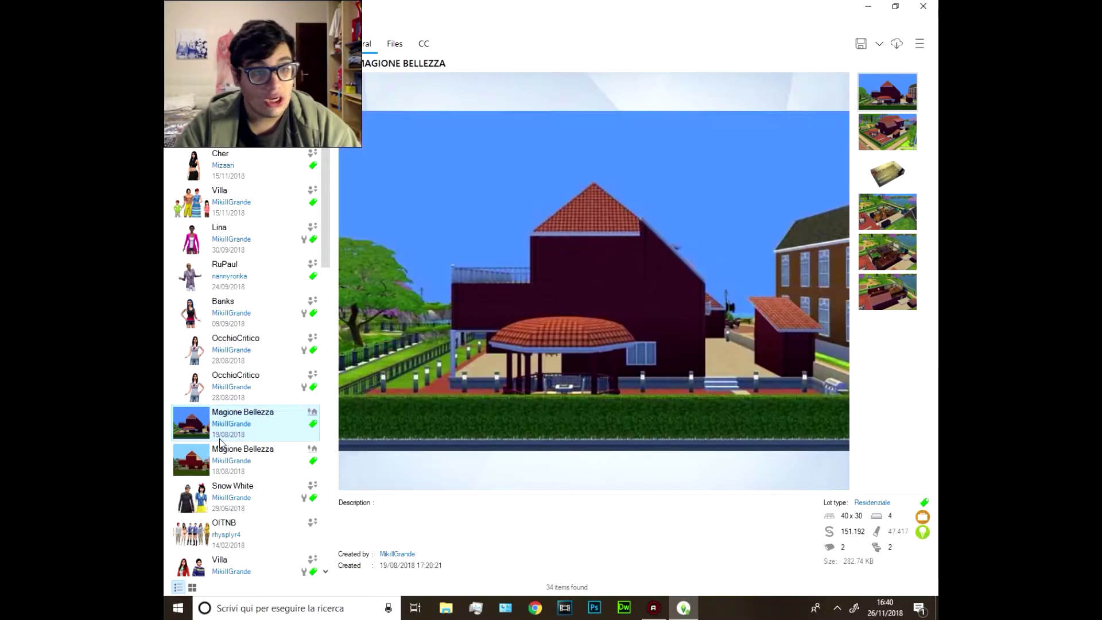
{"action": "scroll", "coordinate": [315, 355], "scroll_direction": "down", "scroll_amount": 2}
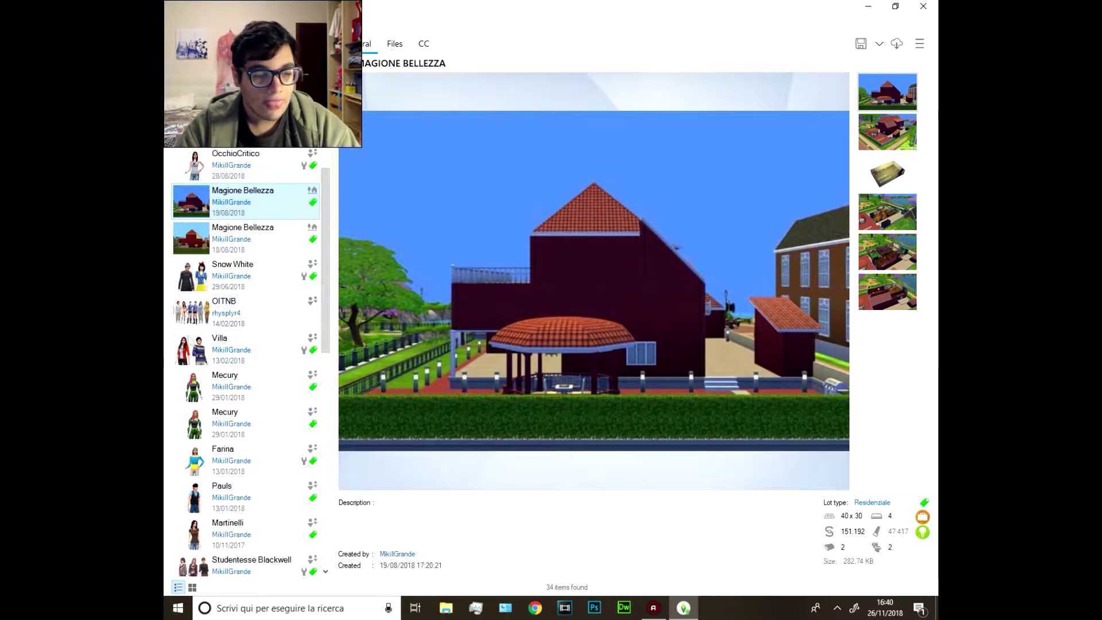
{"action": "left_click", "coordinate": [305, 305]}
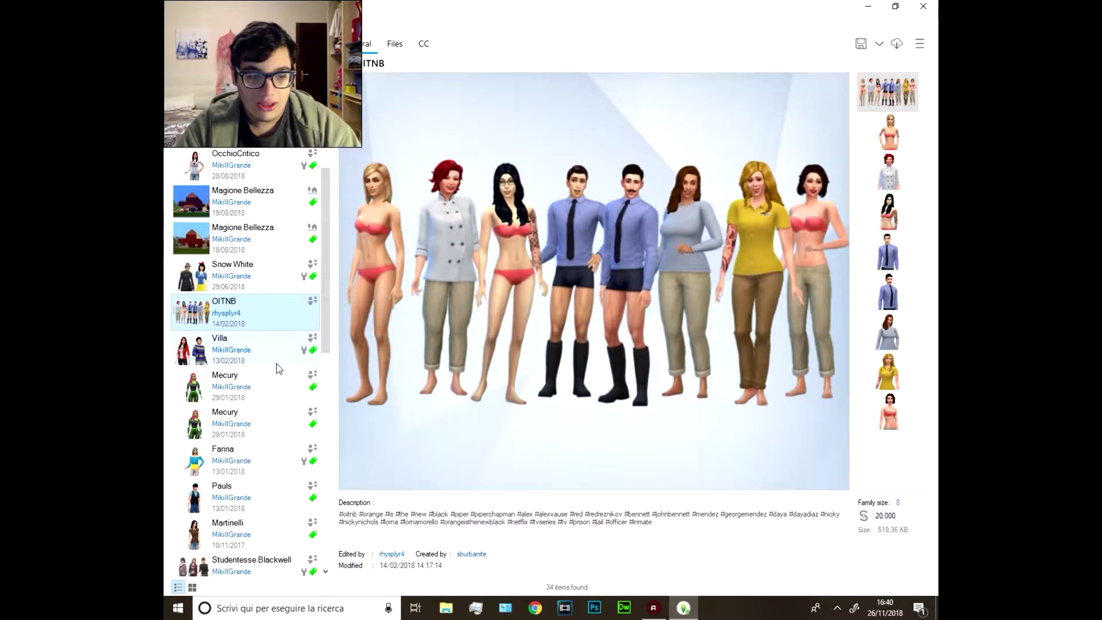
{"action": "left_click", "coordinate": [277, 360]}
{"action": "left_click", "coordinate": [270, 392]}
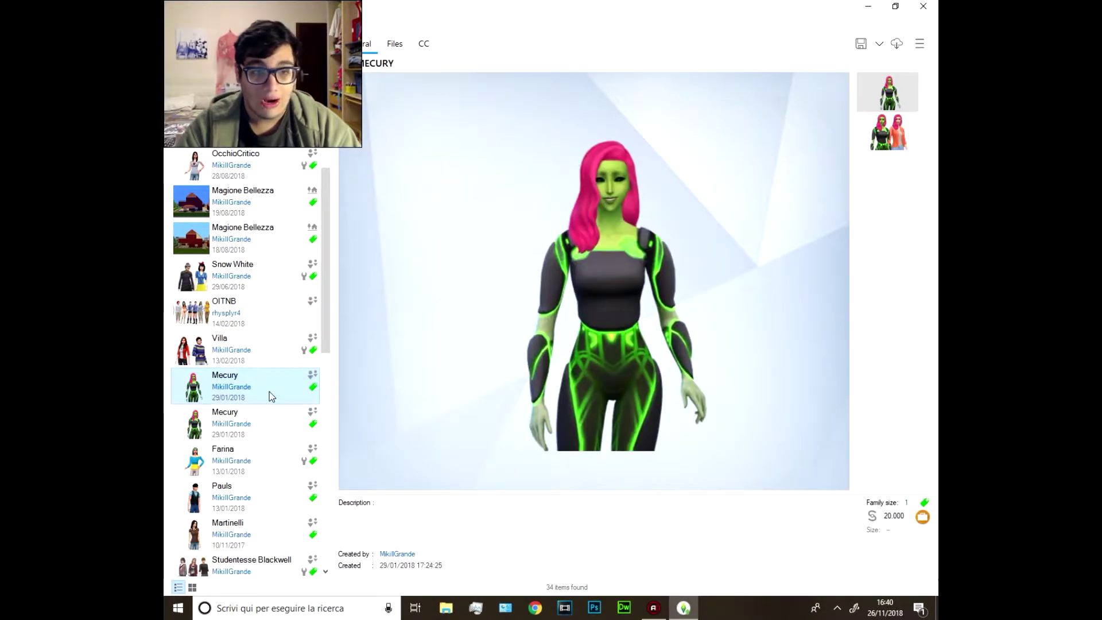
Step: Look through the oldest library entries, view the Mecury household picture in the Image Viewer and close it
{"action": "scroll", "coordinate": [270, 392], "scroll_direction": "down", "scroll_amount": 3}
{"action": "scroll", "coordinate": [270, 391], "scroll_direction": "down", "scroll_amount": 3}
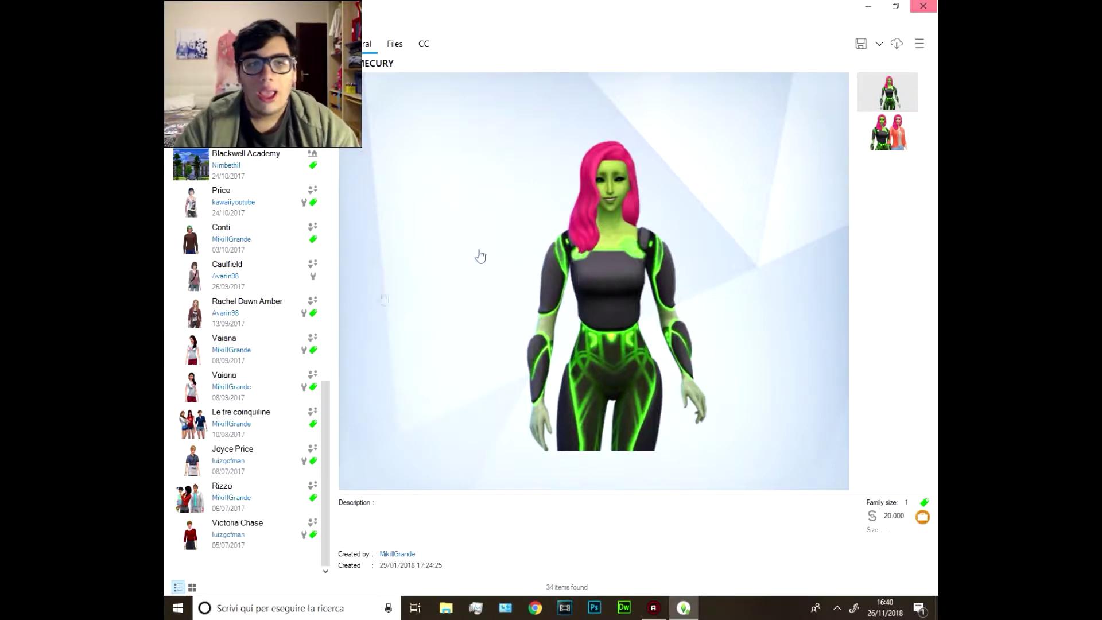
{"action": "left_click", "coordinate": [571, 272]}
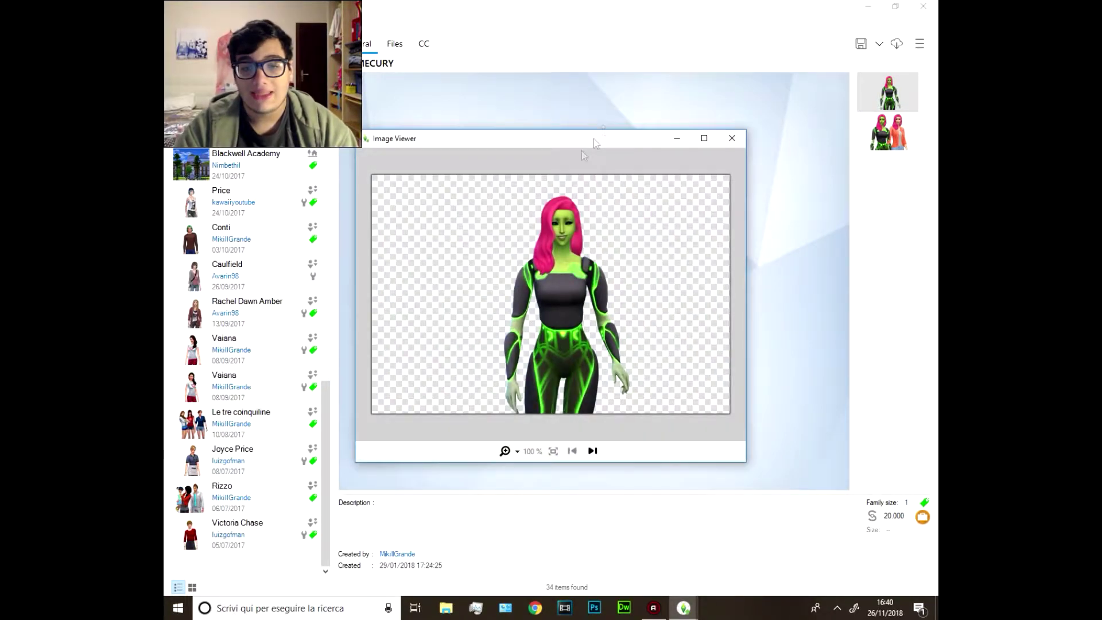
{"action": "left_click", "coordinate": [732, 137]}
Step: Examine the custom content used by the Mecury and Joyce Price households, and the files required by Joyce Price
{"action": "left_click", "coordinate": [421, 44]}
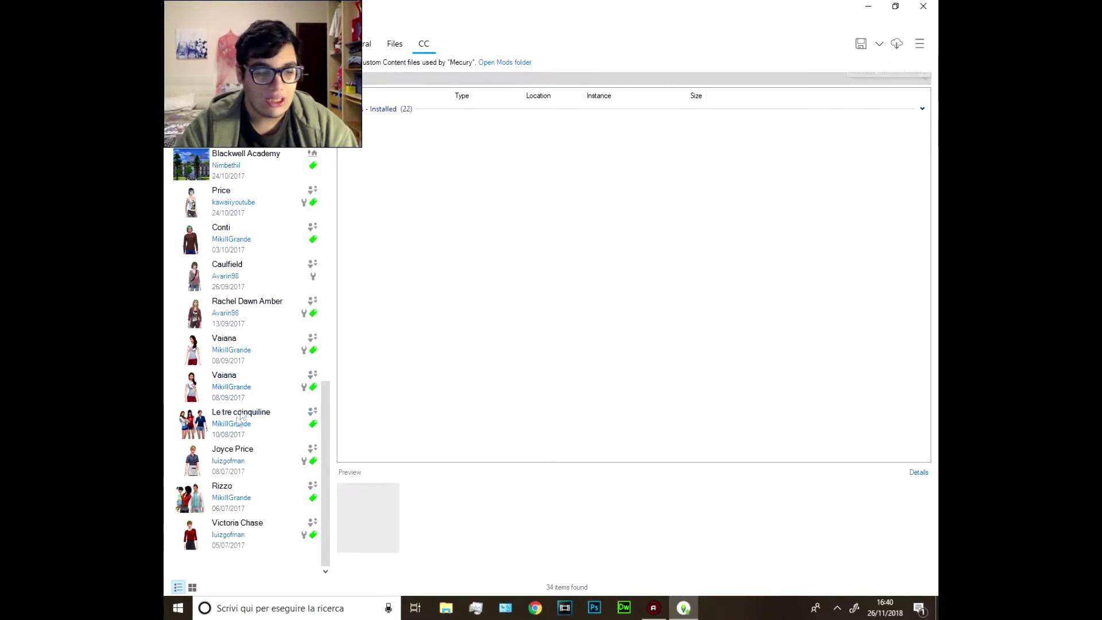
{"action": "left_click", "coordinate": [233, 468]}
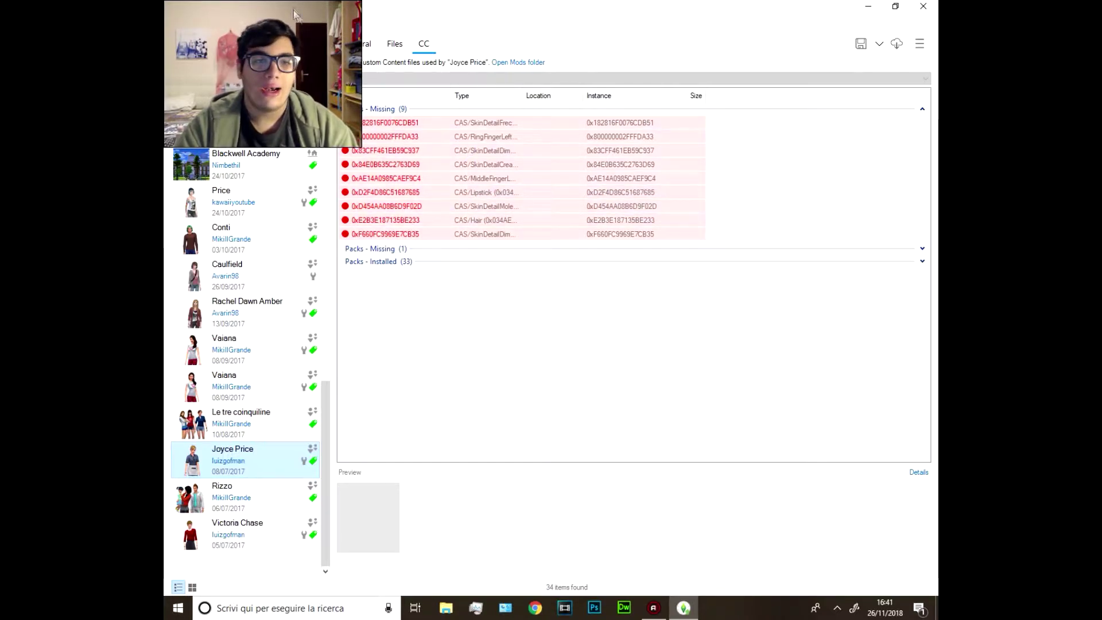
{"action": "left_click", "coordinate": [394, 43]}
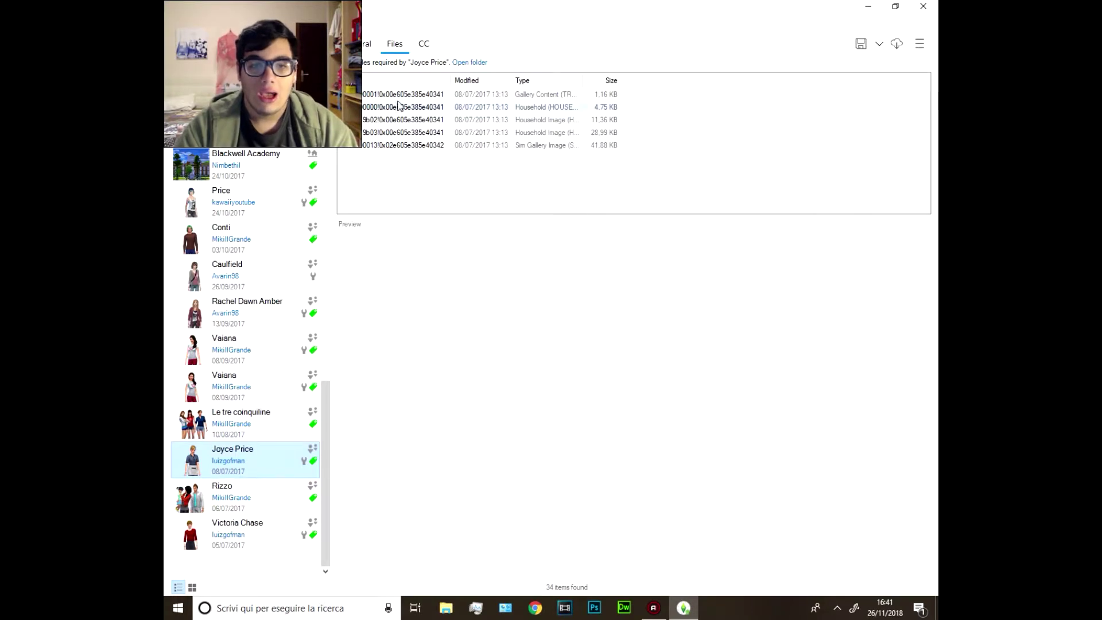
Step: Check the custom content used by Joyce Price, return to the household's general preview and close Tray Importer
{"action": "left_click", "coordinate": [419, 47]}
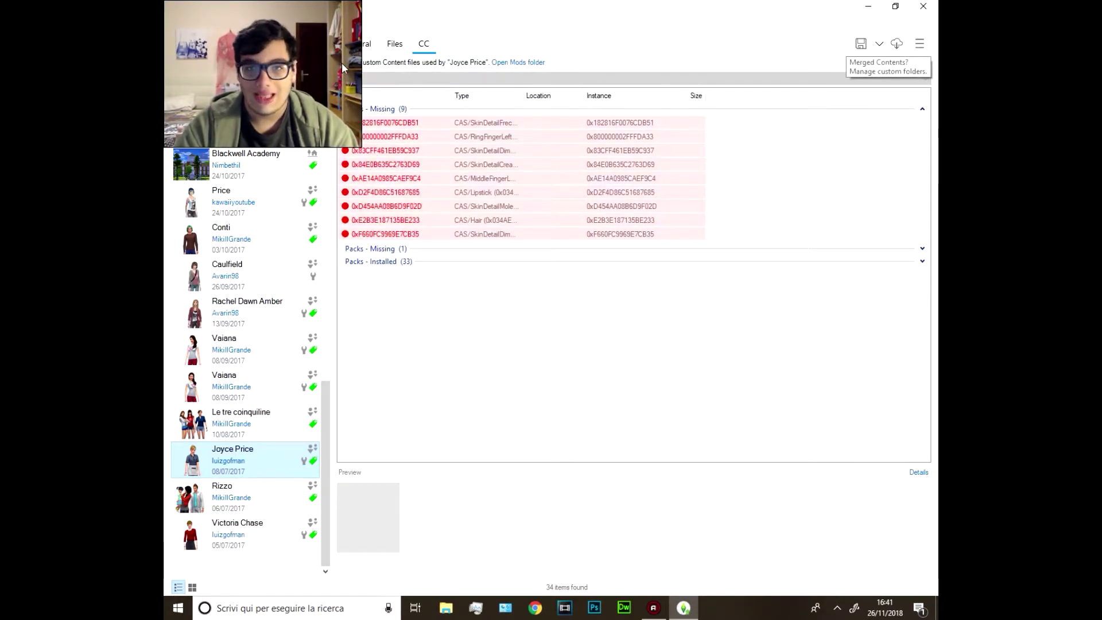
{"action": "left_click", "coordinate": [367, 44]}
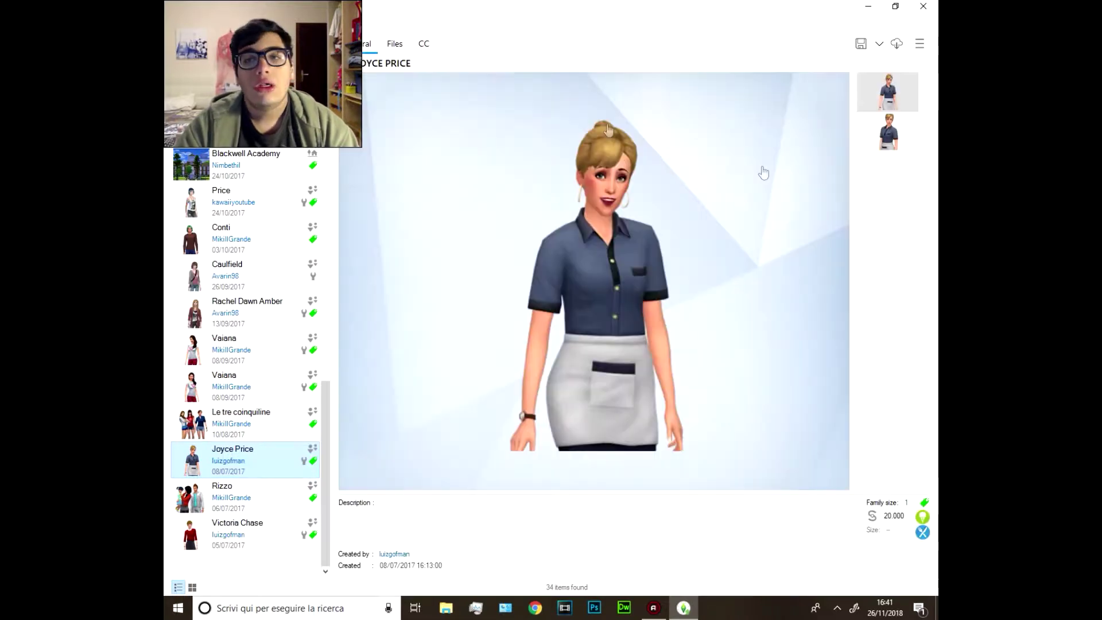
{"action": "left_click", "coordinate": [921, 6]}
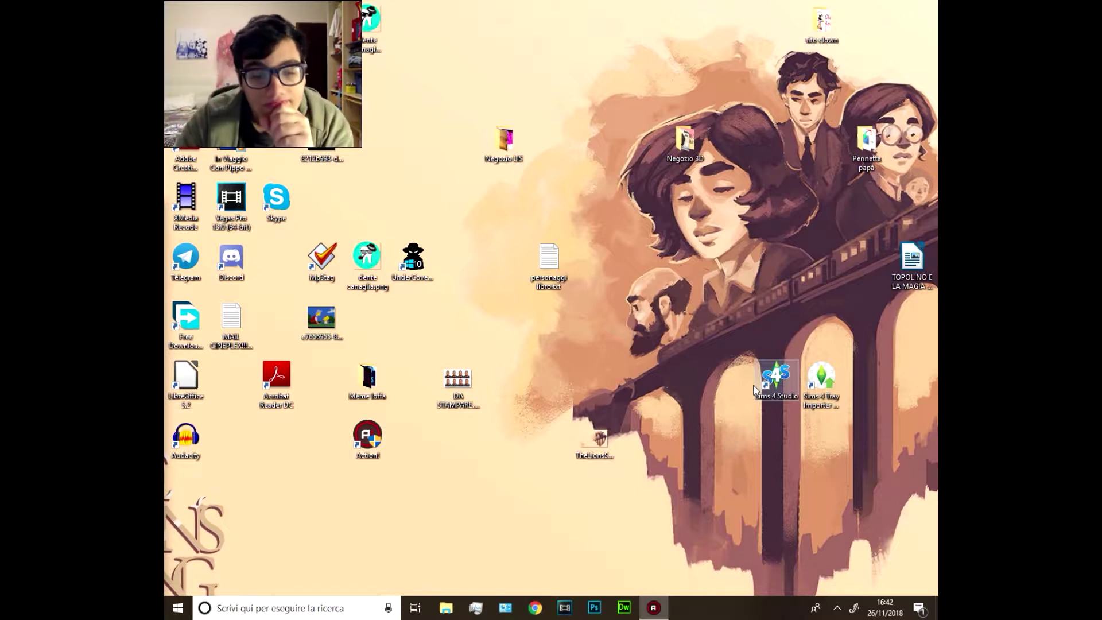
Step: Launch Sims 4 Studio, view the Oggetto catalogue for Standalone Recolor and return to the start screen
{"action": "mouse_move", "coordinate": [653, 607]}
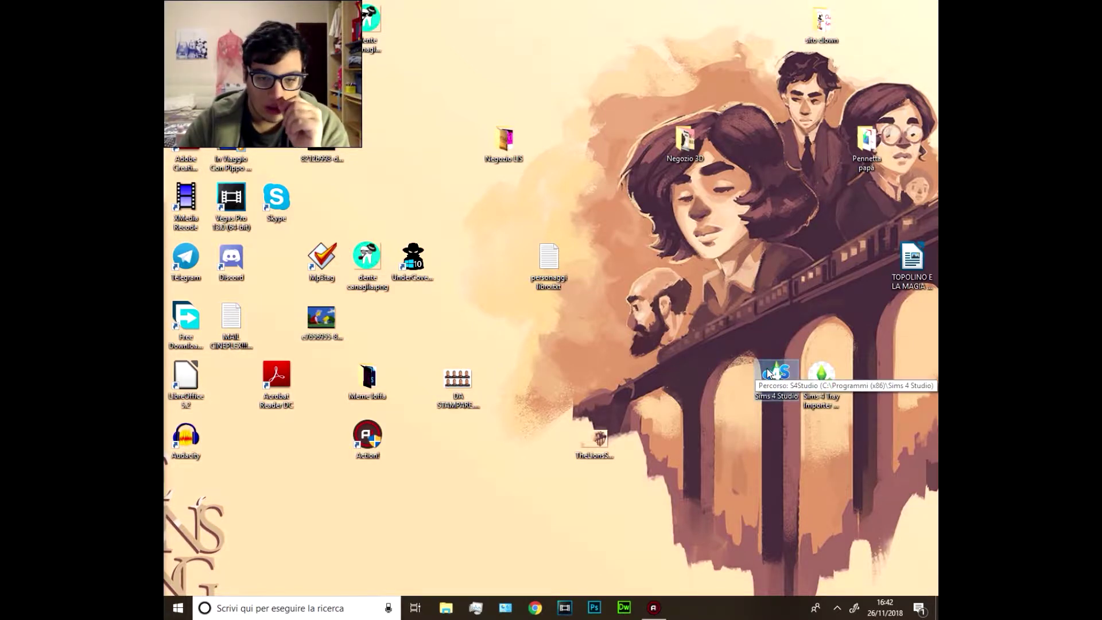
{"action": "double_click", "coordinate": [769, 373]}
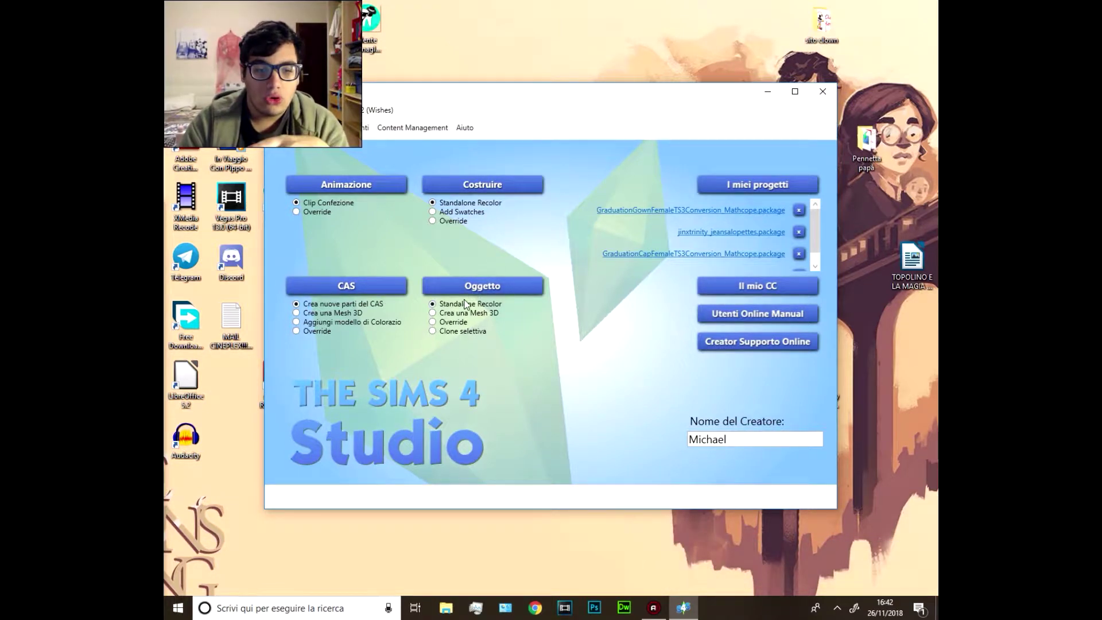
{"action": "left_click", "coordinate": [488, 287]}
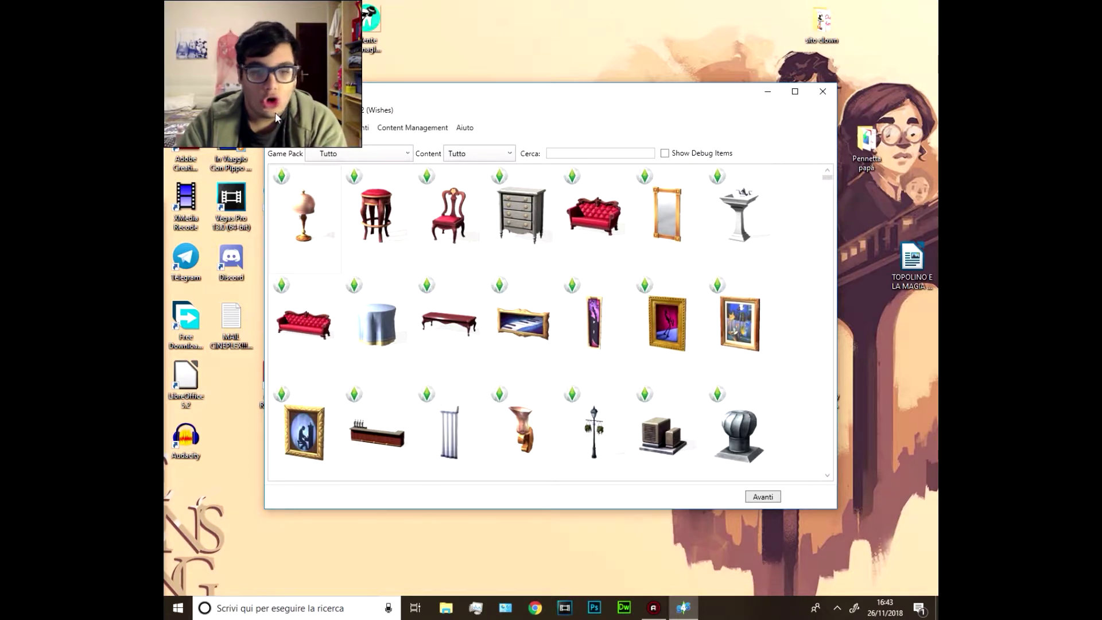
{"action": "key", "text": "Escape"}
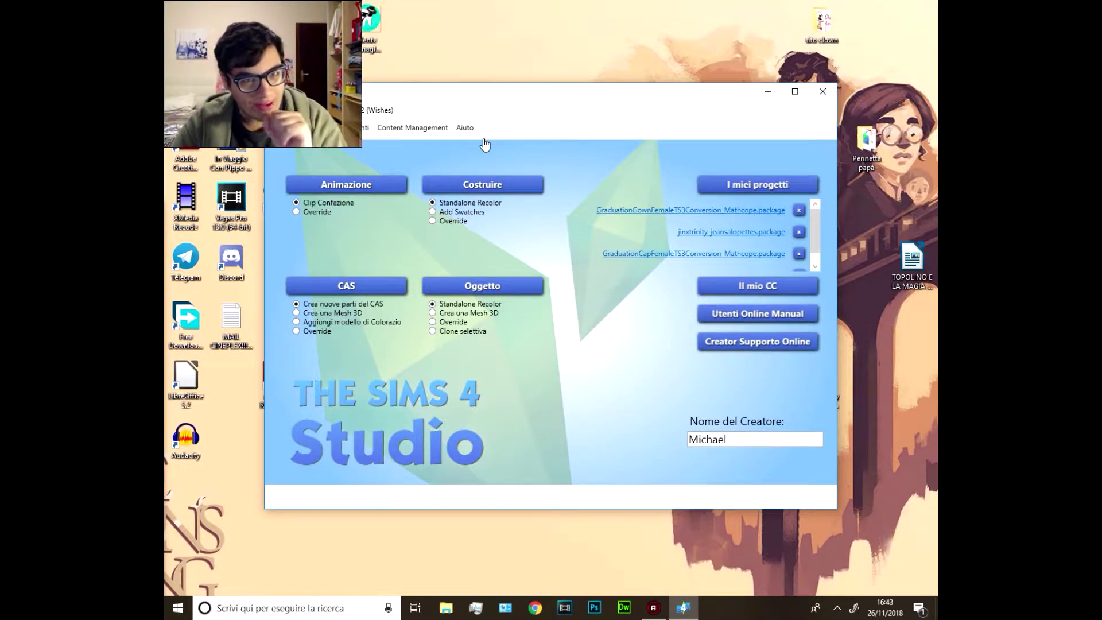
Step: Browse the Costruire catalogue by type, including Muro, Piano, Foundation and Terreno, and return to the start screen
{"action": "left_click", "coordinate": [477, 185]}
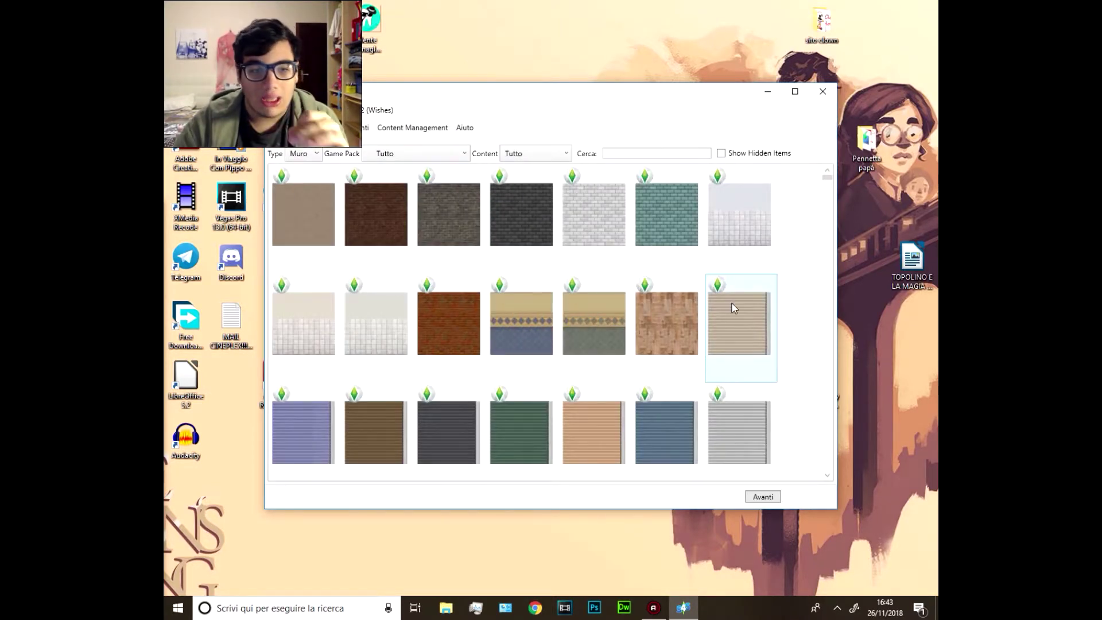
{"action": "scroll", "coordinate": [734, 308], "scroll_direction": "down", "scroll_amount": 5}
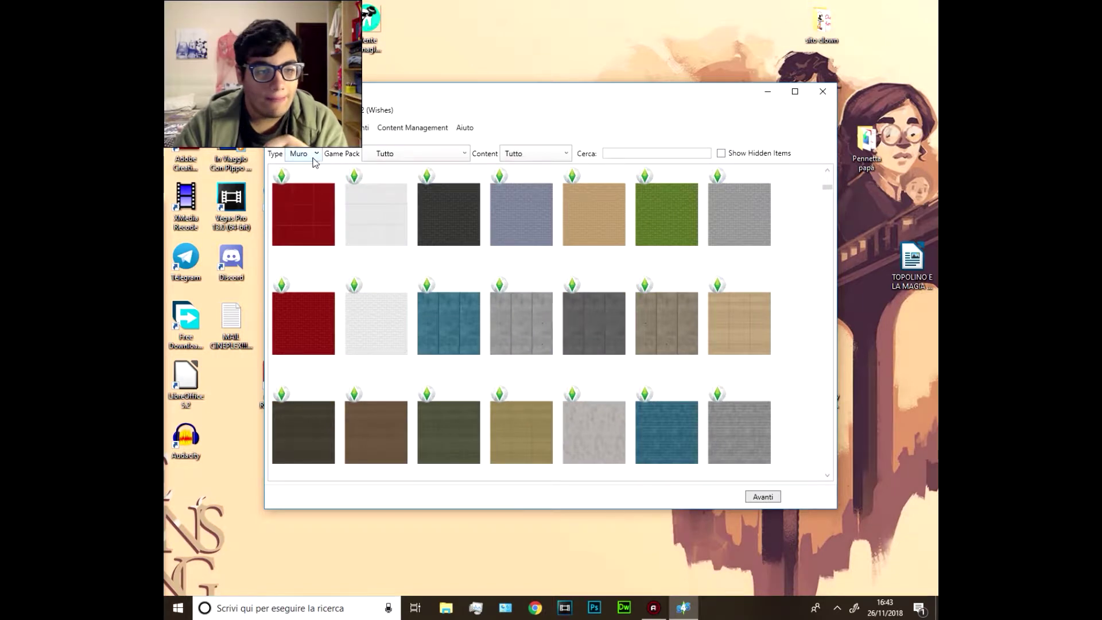
{"action": "left_click", "coordinate": [314, 158]}
{"action": "left_click", "coordinate": [317, 185]}
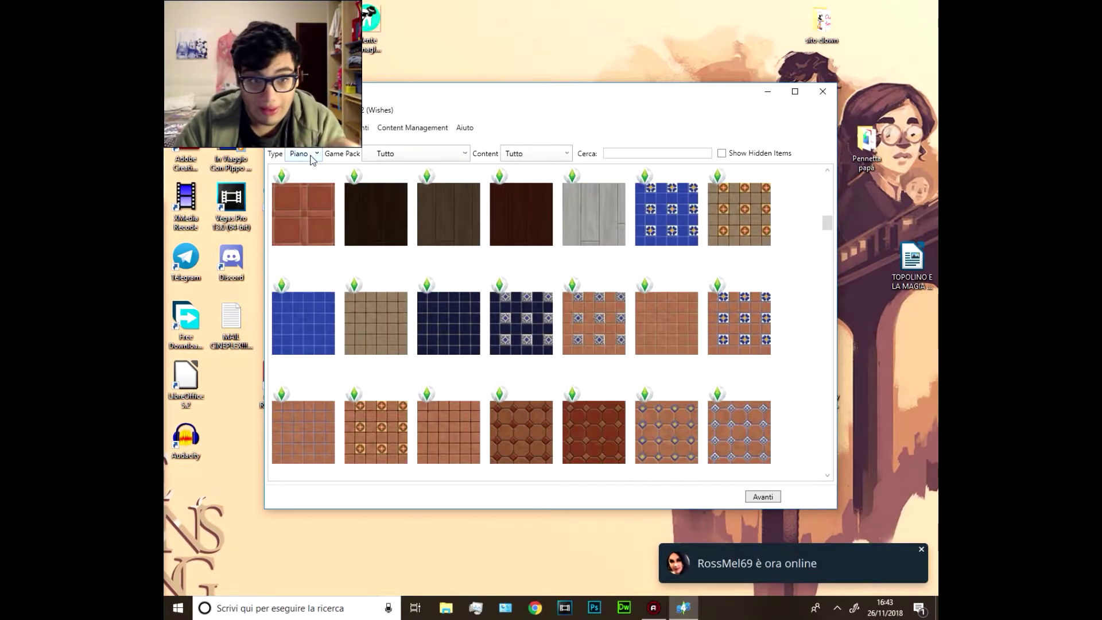
{"action": "left_click", "coordinate": [314, 159]}
{"action": "left_click", "coordinate": [307, 199]}
{"action": "left_click", "coordinate": [314, 154]}
{"action": "left_click", "coordinate": [318, 214]}
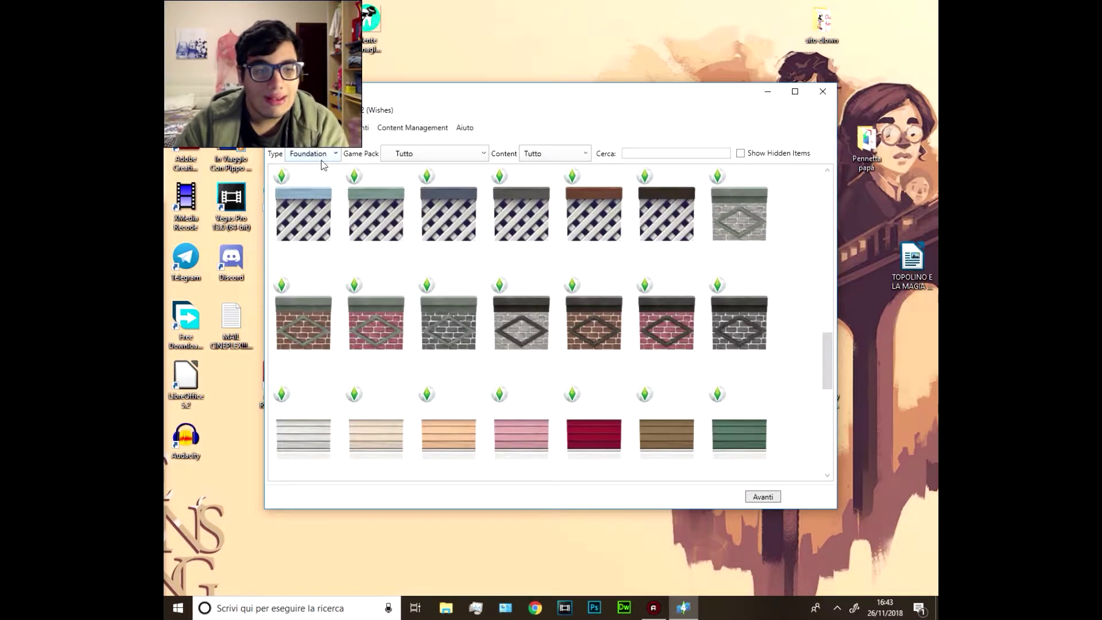
{"action": "left_click", "coordinate": [314, 154]}
{"action": "left_click", "coordinate": [316, 228]}
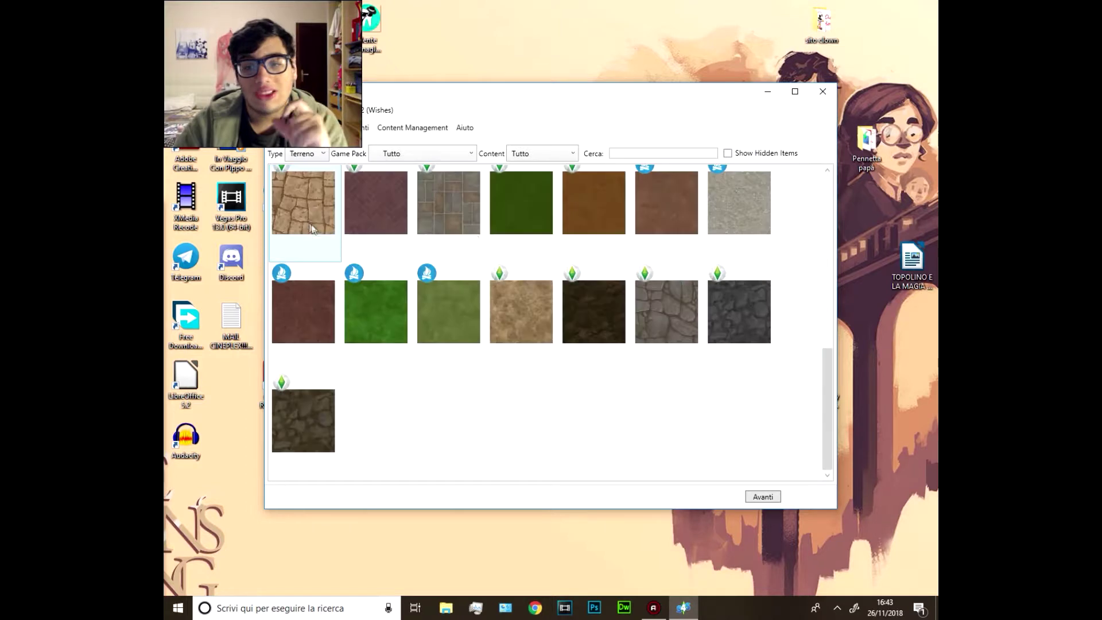
{"action": "left_click", "coordinate": [277, 232]}
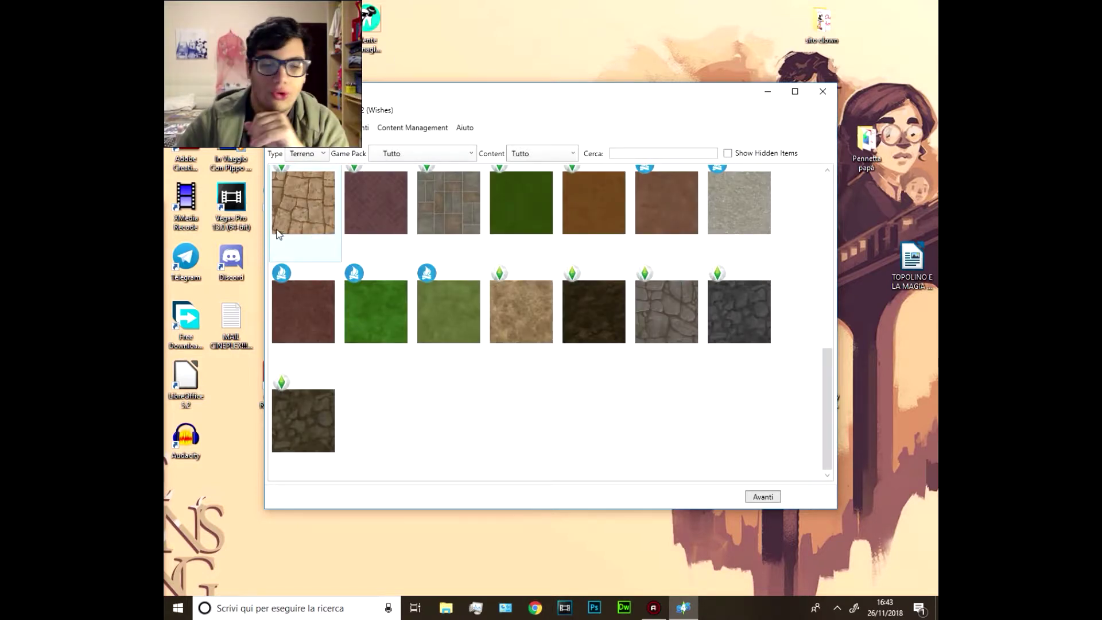
{"action": "key", "text": "Escape"}
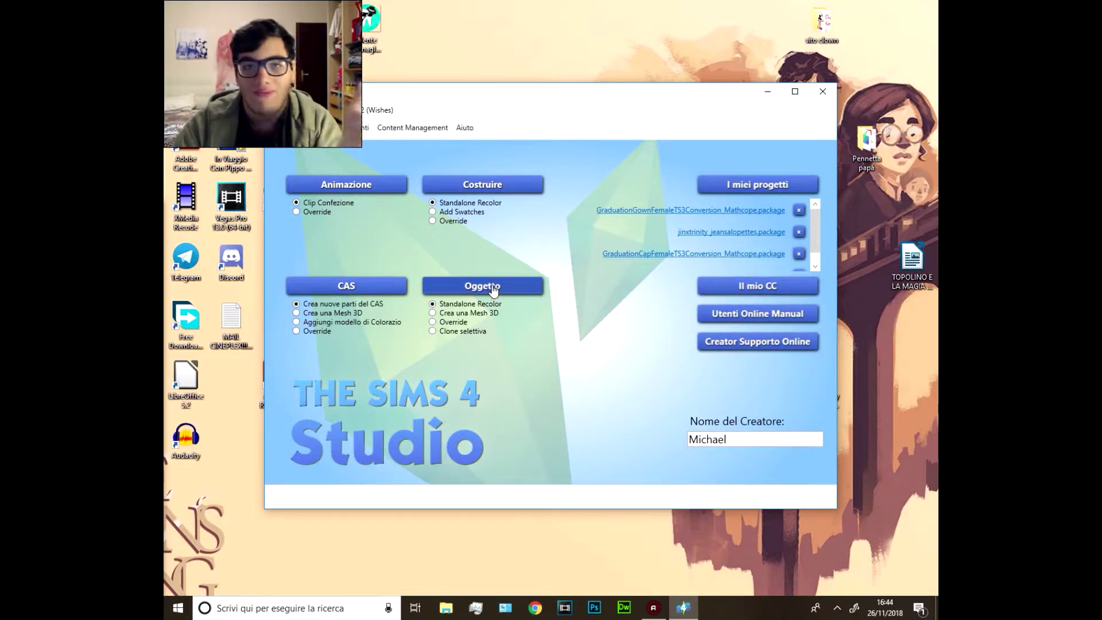
Step: Open the CAS catalogue for new parts, try the Large Dog, Cat and Small Dog species, and restore Umano
{"action": "left_click", "coordinate": [369, 295]}
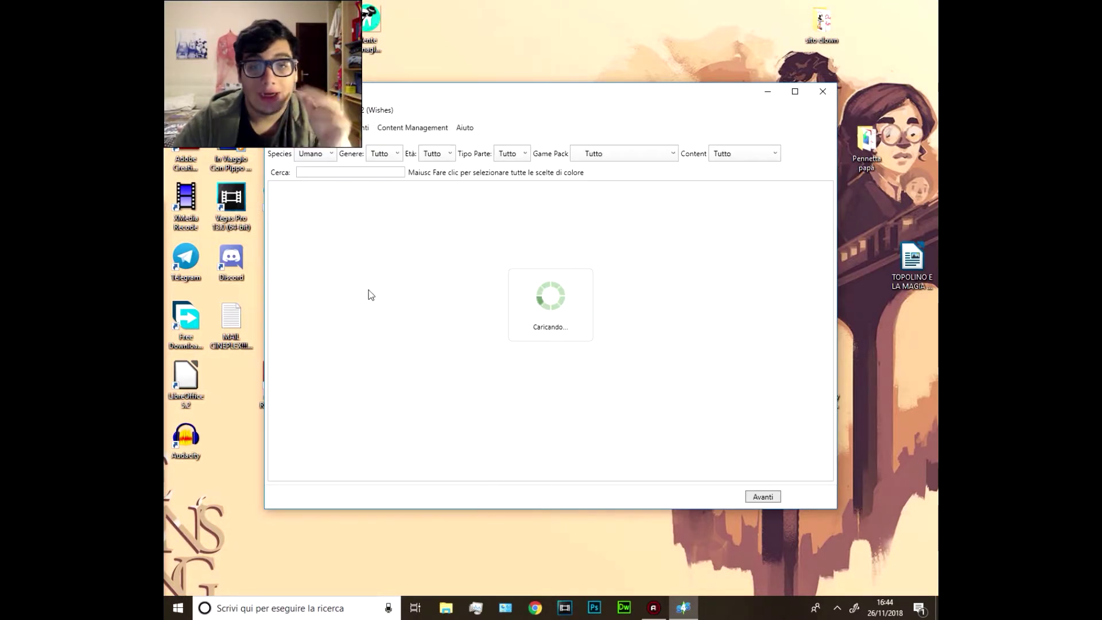
{"action": "left_click", "coordinate": [308, 158]}
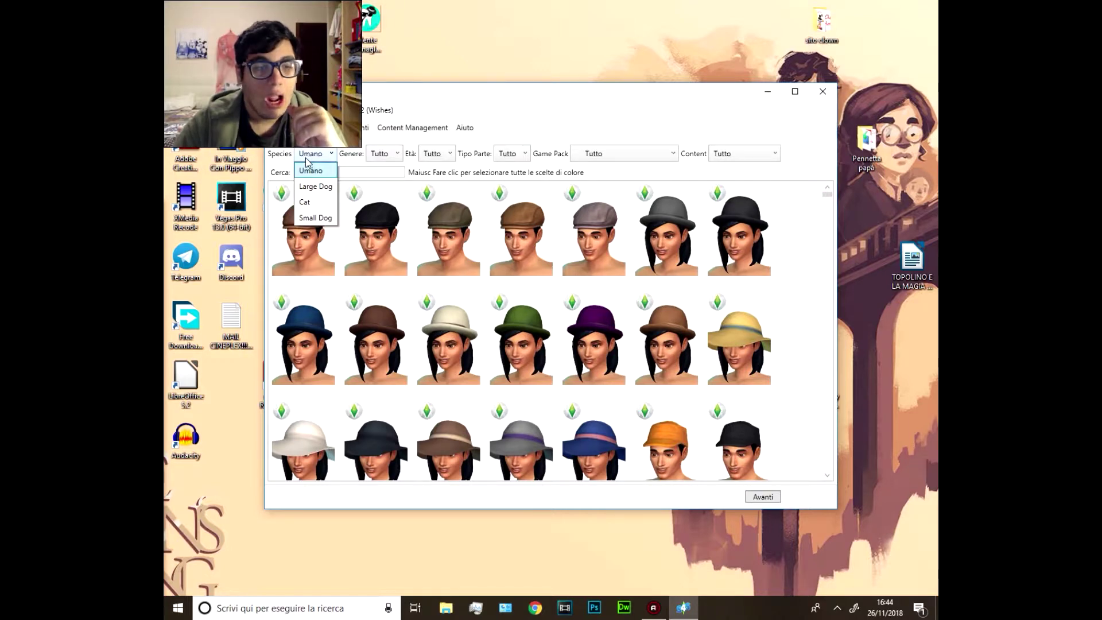
{"action": "left_click", "coordinate": [313, 186]}
{"action": "left_click", "coordinate": [317, 157]}
{"action": "left_click", "coordinate": [308, 201]}
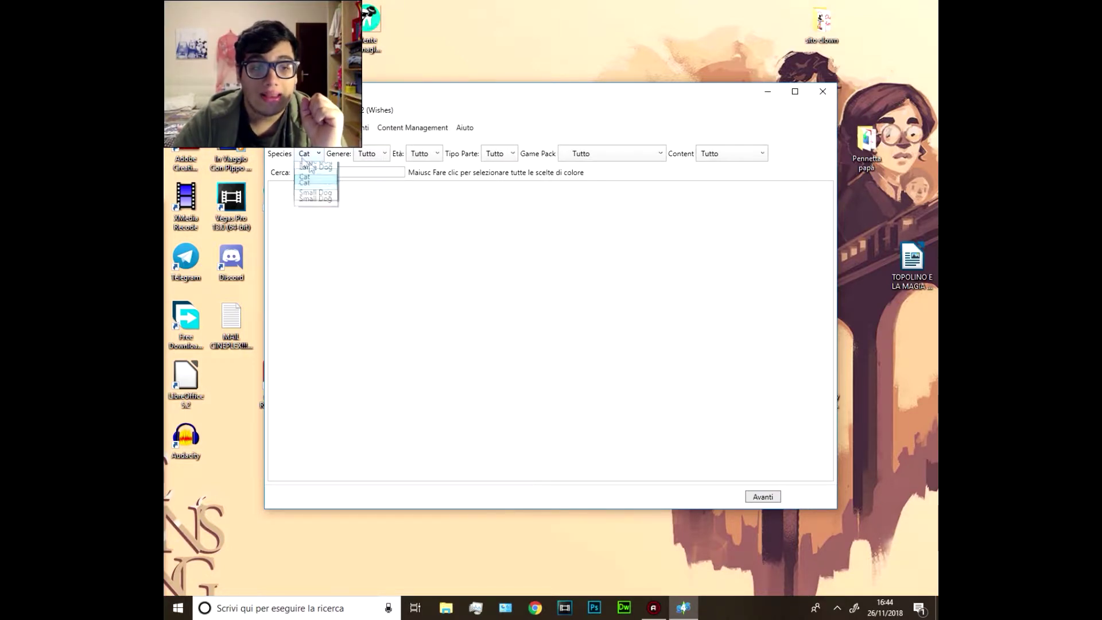
{"action": "left_click", "coordinate": [312, 216]}
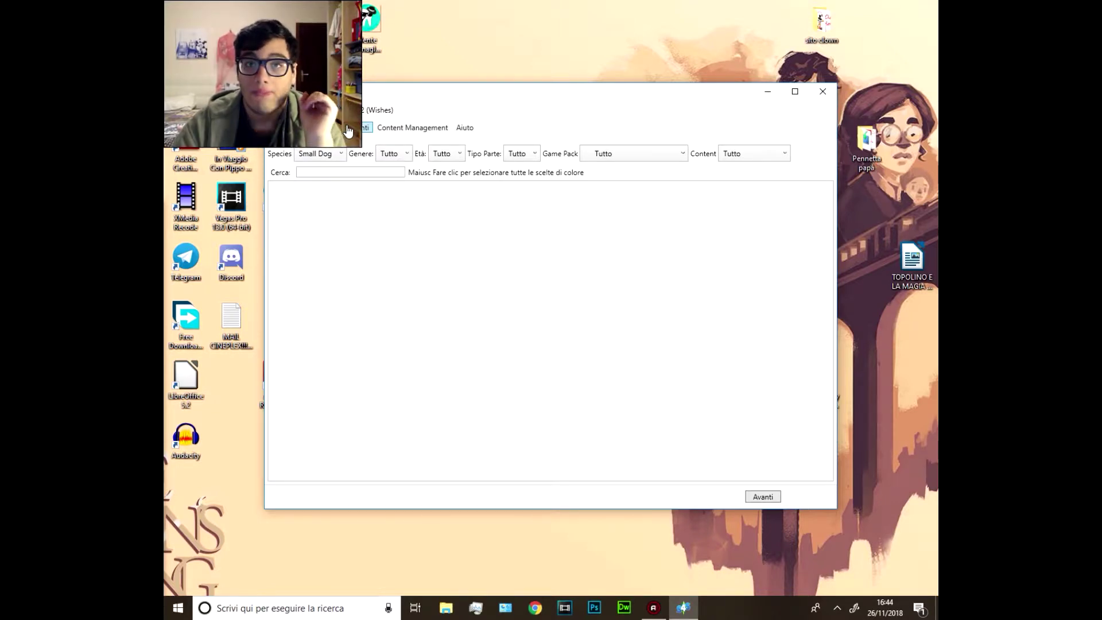
{"action": "left_click", "coordinate": [326, 171]}
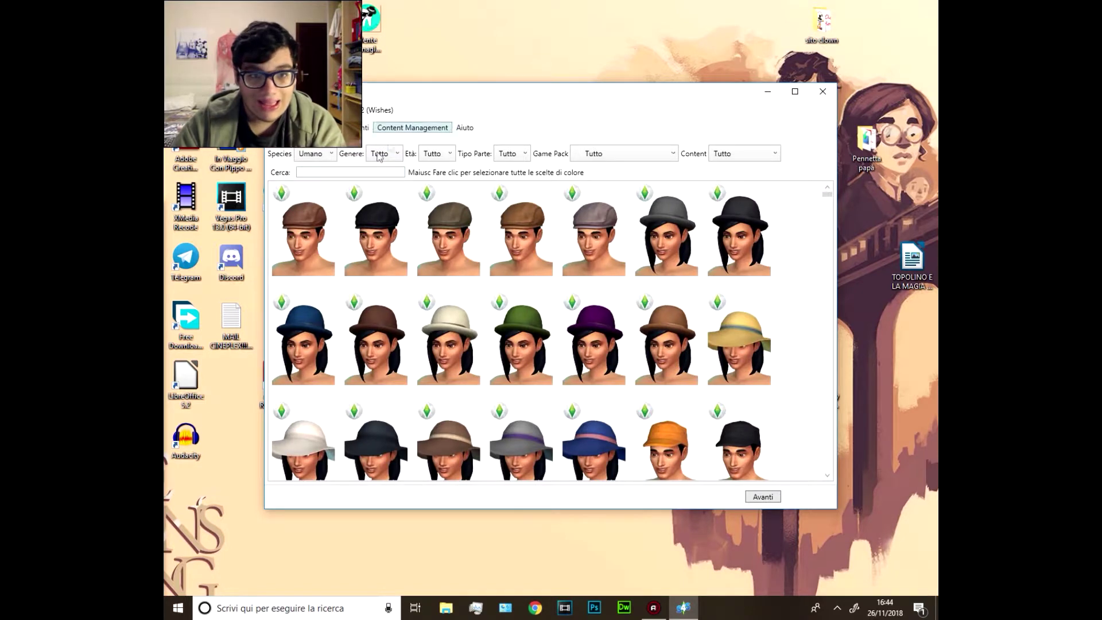
Step: Look through the gender, part type and game pack filters, try the Get Famous pack and reset it to Tutto
{"action": "left_click", "coordinate": [387, 154]}
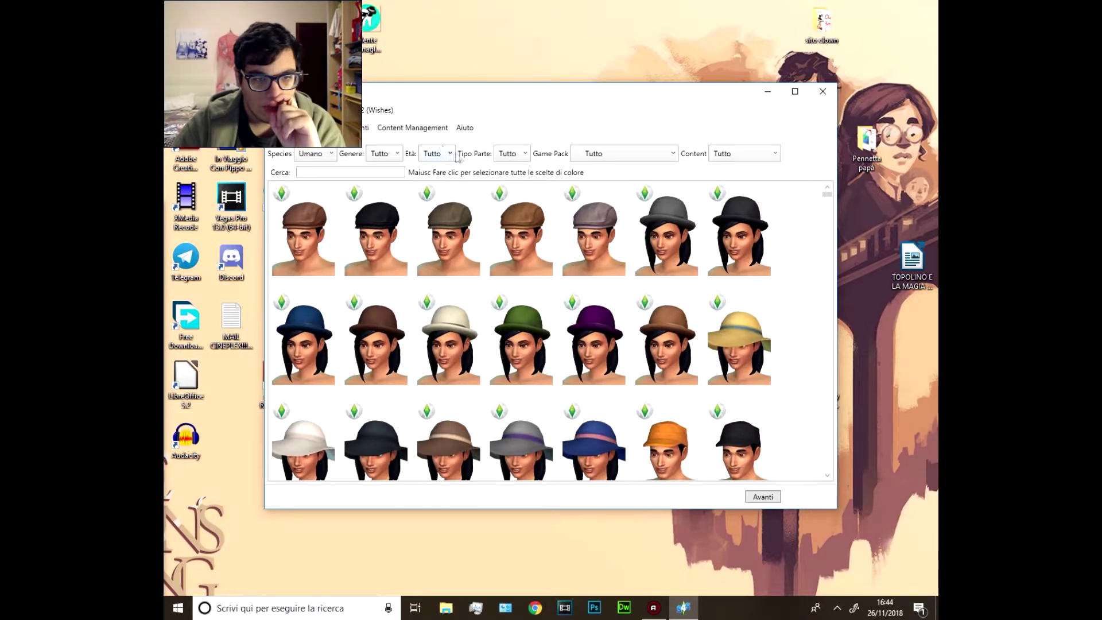
{"action": "left_click", "coordinate": [510, 154]}
{"action": "left_click", "coordinate": [836, 222]}
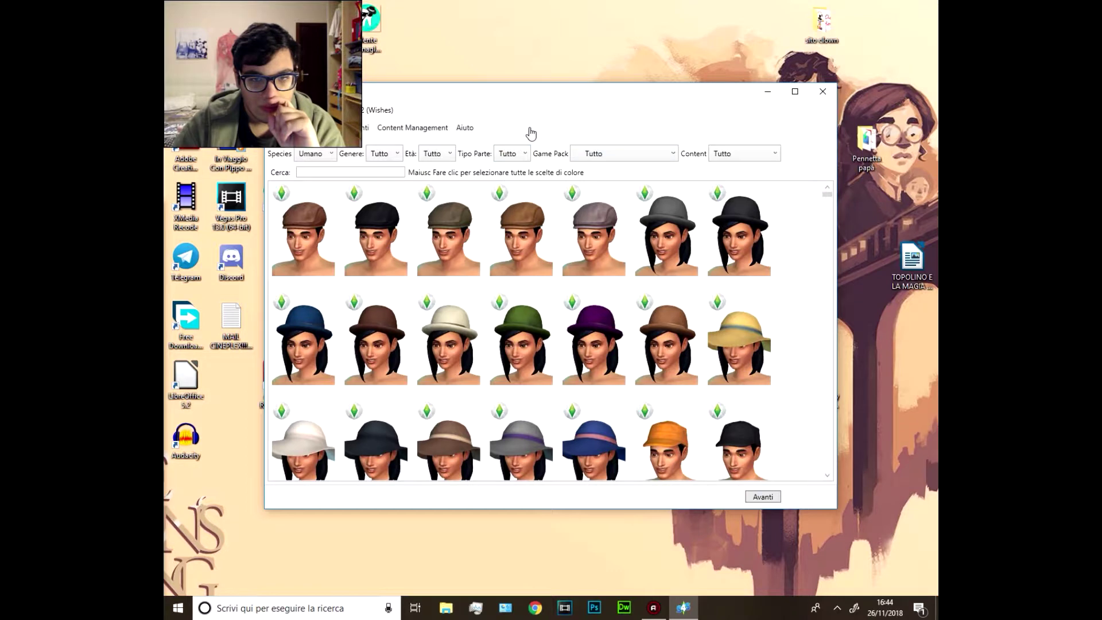
{"action": "left_click", "coordinate": [671, 153]}
{"action": "scroll", "coordinate": [670, 209], "scroll_direction": "down", "scroll_amount": 1}
{"action": "scroll", "coordinate": [673, 211], "scroll_direction": "up", "scroll_amount": 1}
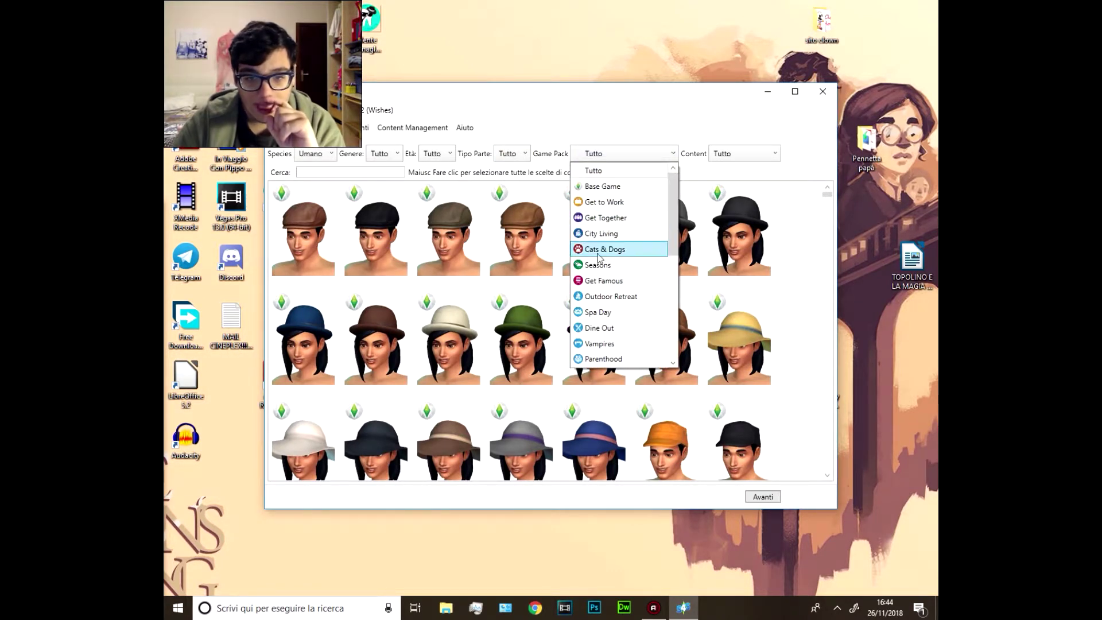
{"action": "left_click", "coordinate": [622, 279]}
{"action": "left_click", "coordinate": [622, 158]}
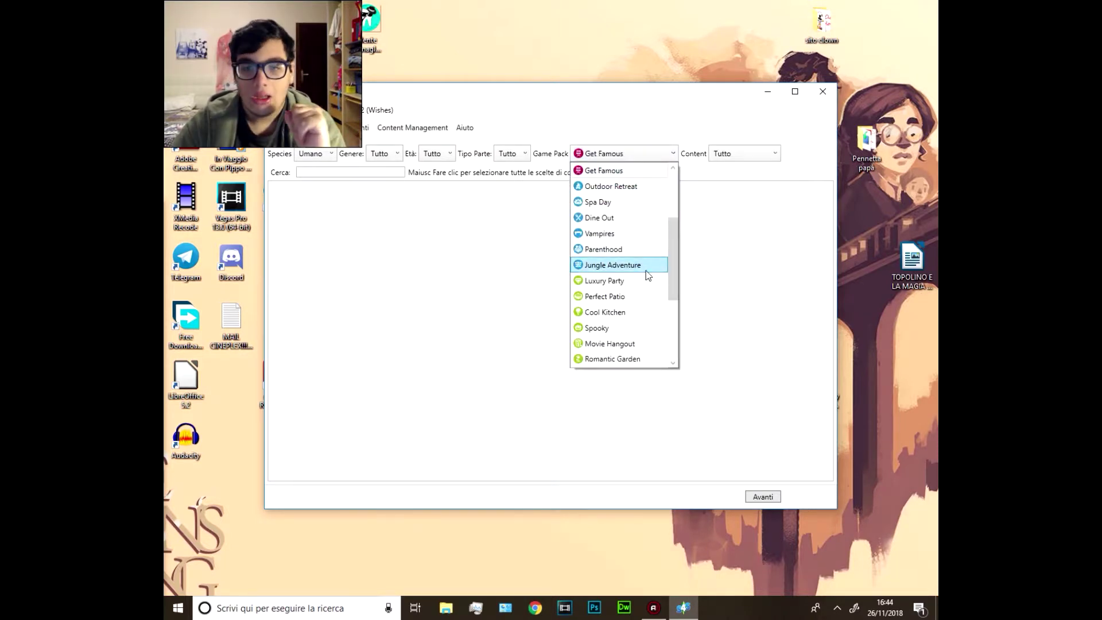
{"action": "left_click_drag", "start_coordinate": [670, 246], "coordinate": [657, 295]}
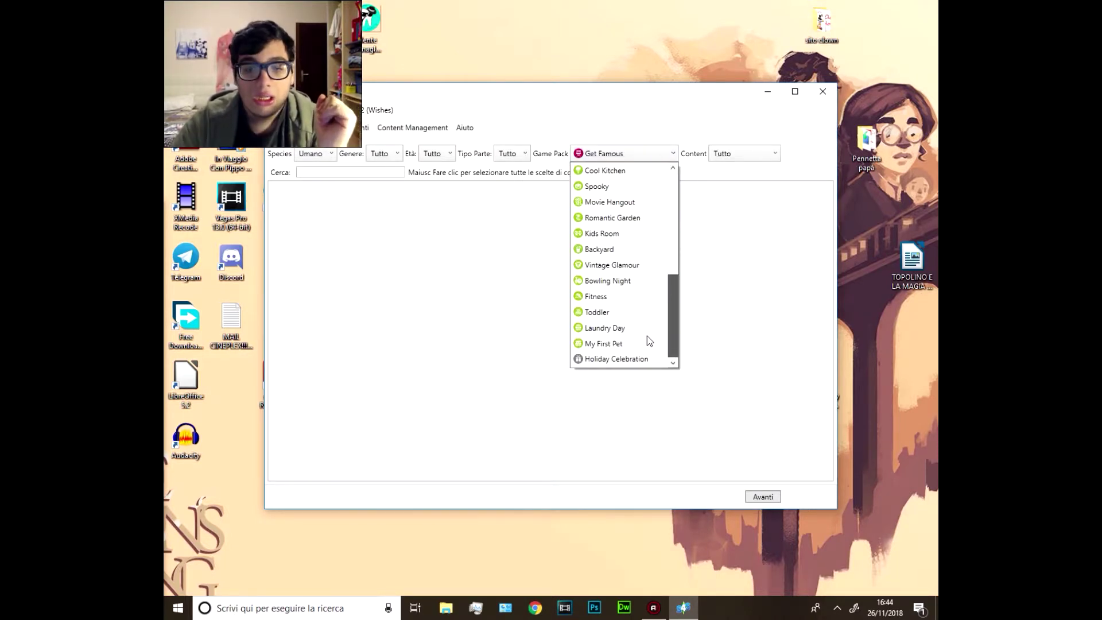
{"action": "left_click_drag", "start_coordinate": [672, 336], "coordinate": [671, 155]}
{"action": "left_click", "coordinate": [646, 169]}
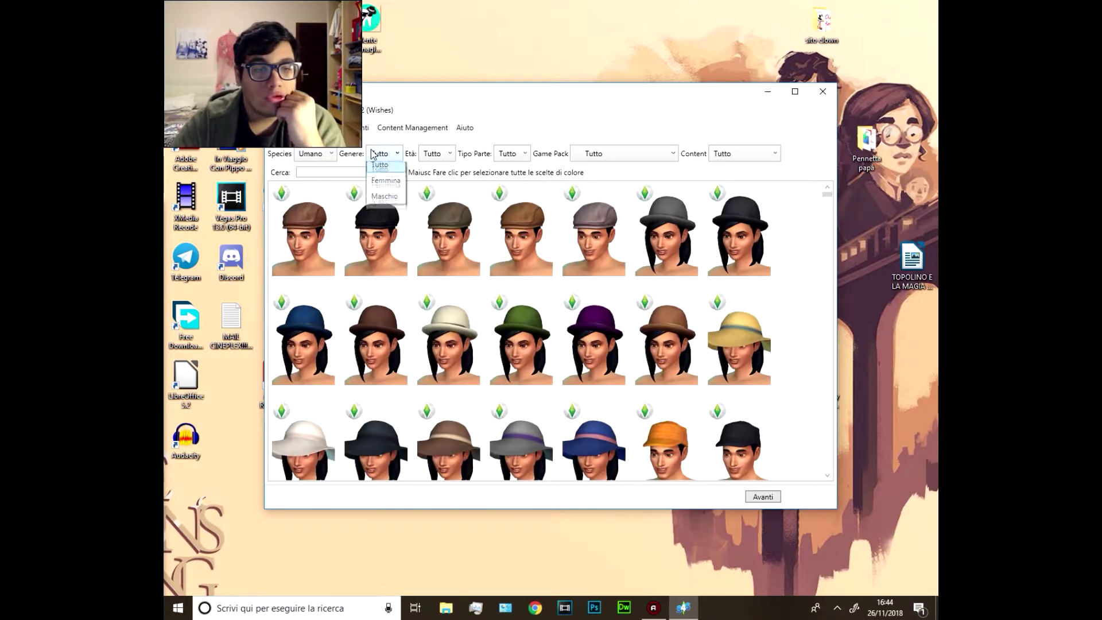
Step: Filter the CAS parts by gender Femmina and part type Abbigliamento Top
{"action": "left_click", "coordinate": [374, 188]}
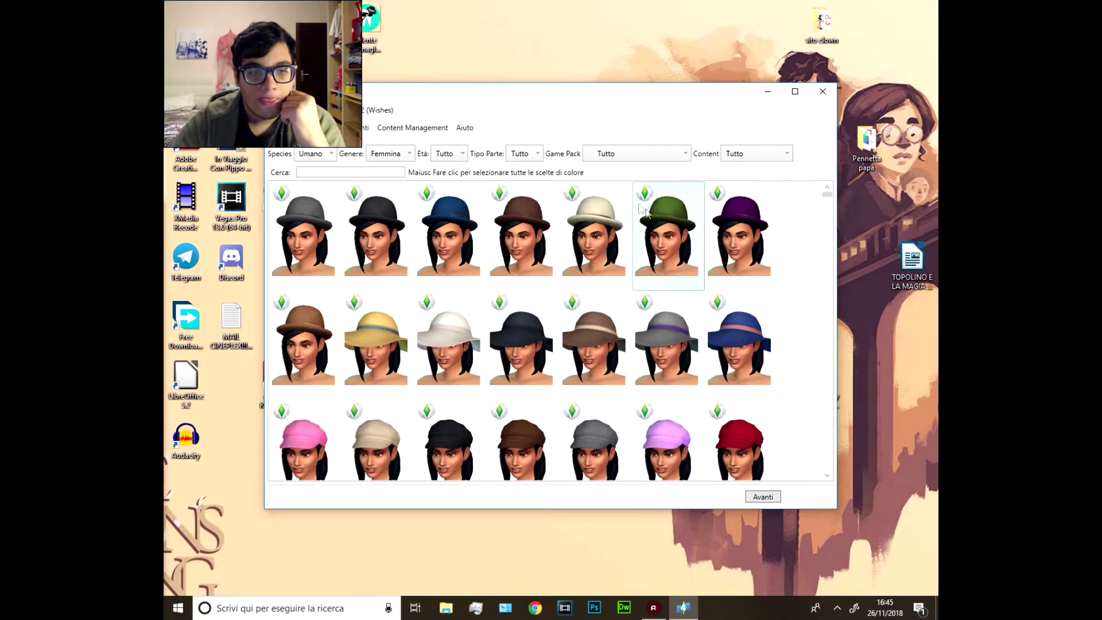
{"action": "left_click", "coordinate": [534, 156]}
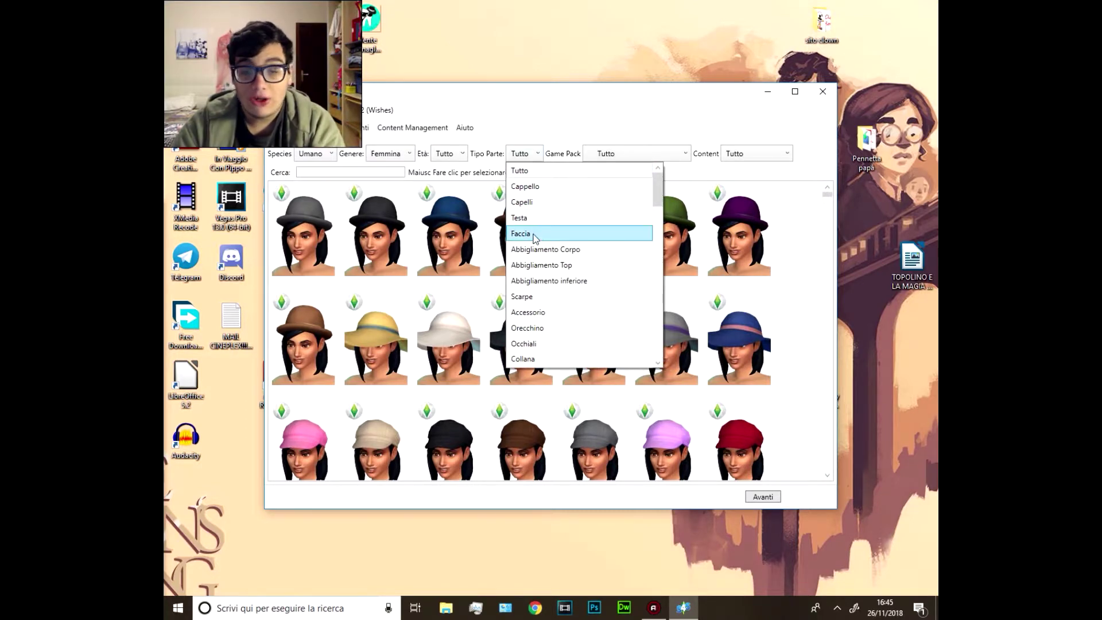
{"action": "left_click", "coordinate": [551, 249]}
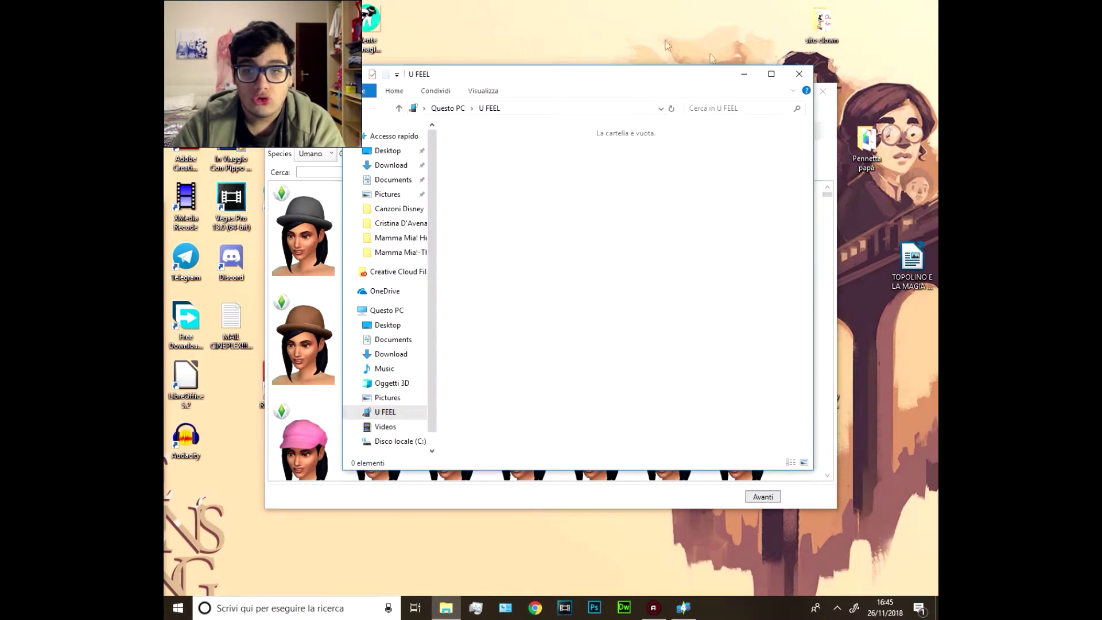
{"action": "left_click", "coordinate": [799, 74]}
{"action": "left_click", "coordinate": [523, 153]}
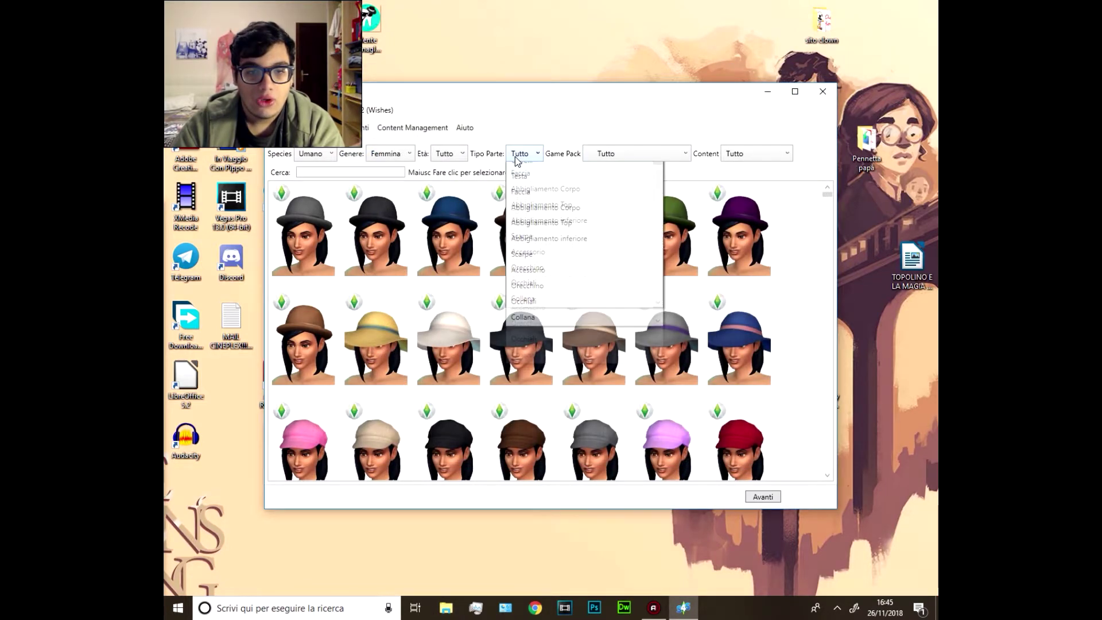
{"action": "left_click", "coordinate": [544, 265]}
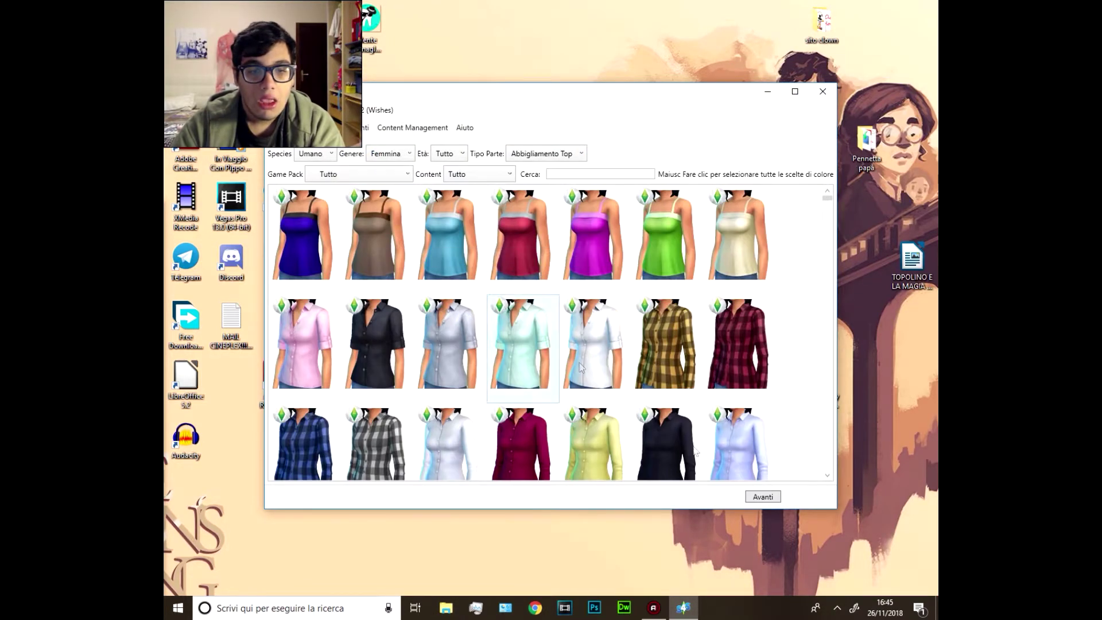
Step: Start a new package from the purple T-shirt with the chick print and save it as prova in Desktop > CC The Sims
{"action": "scroll", "coordinate": [449, 264], "scroll_direction": "down", "scroll_amount": 3}
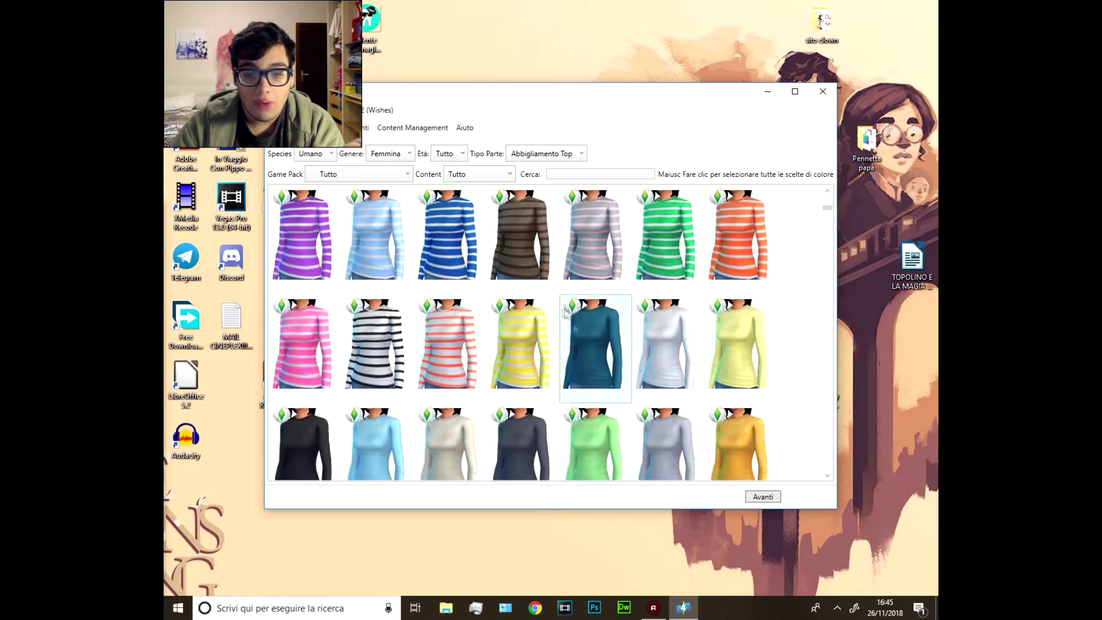
{"action": "scroll", "coordinate": [544, 425], "scroll_direction": "down", "scroll_amount": 2}
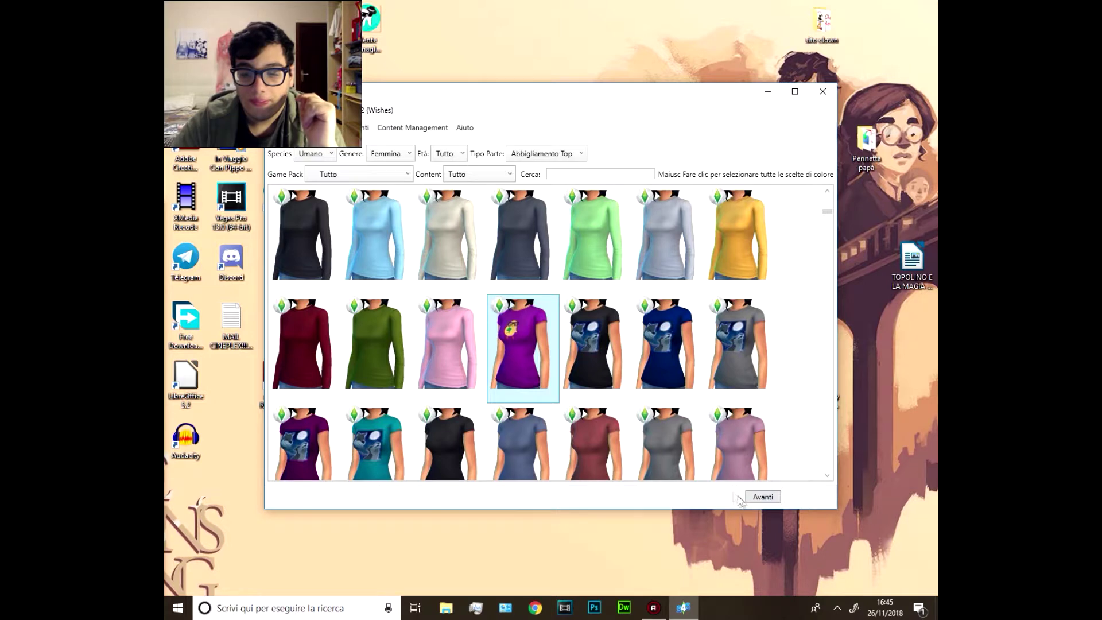
{"action": "left_click", "coordinate": [763, 497]}
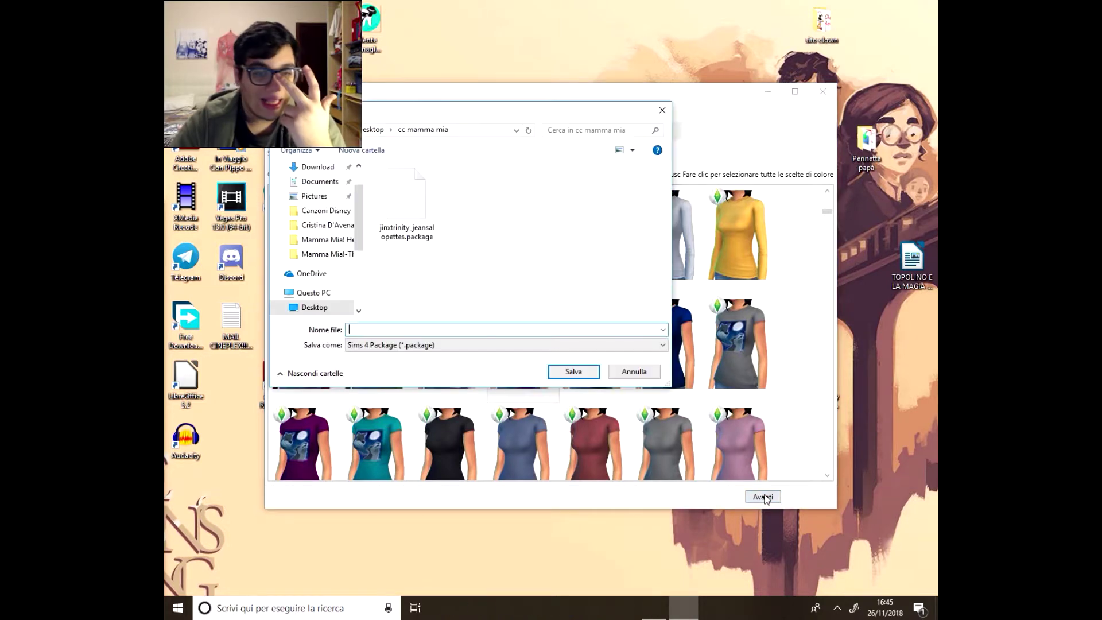
{"action": "left_click", "coordinate": [373, 132]}
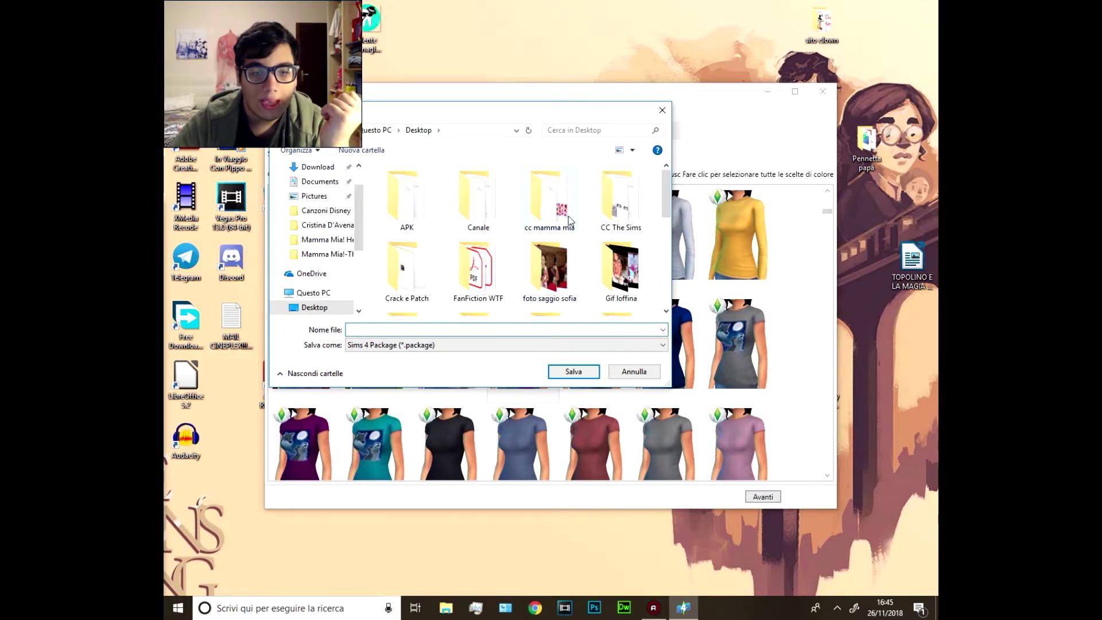
{"action": "double_click", "coordinate": [620, 198]}
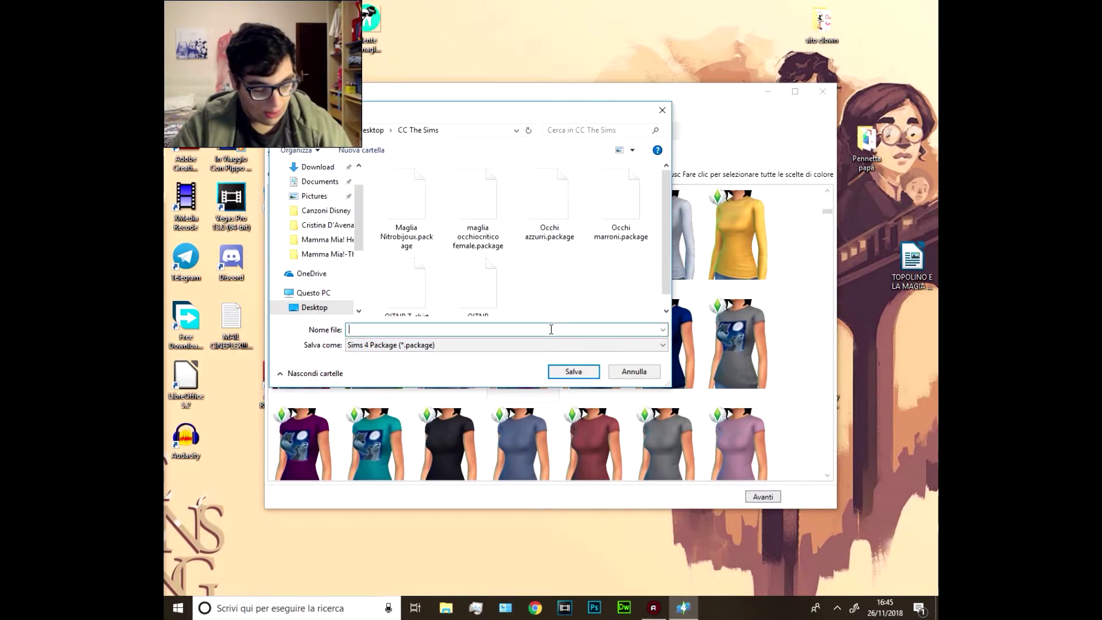
{"action": "type", "text": "prova"}
{"action": "left_click", "coordinate": [572, 372]}
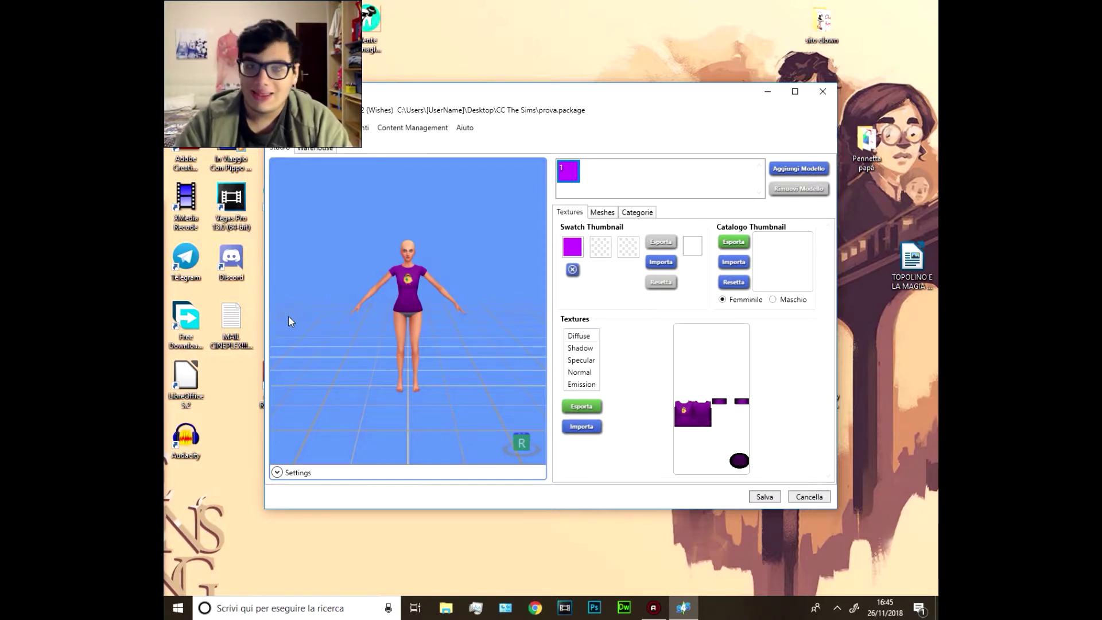
Step: Examine the purple T-shirt on the 3D model up close, from behind and from the front
{"action": "scroll", "coordinate": [339, 290], "scroll_direction": "up", "scroll_amount": 5}
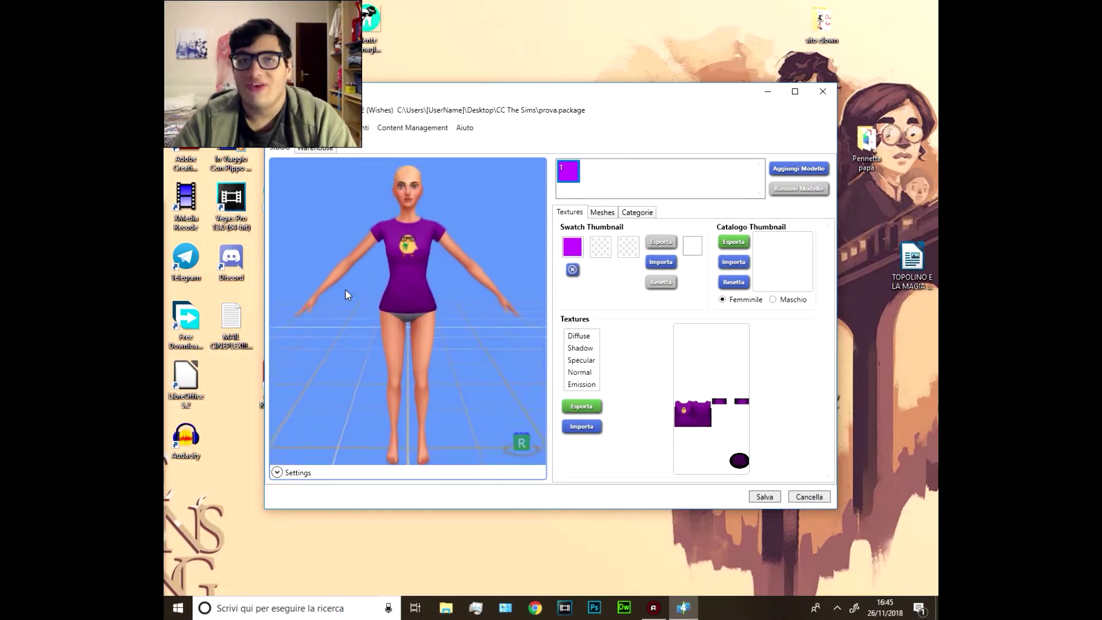
{"action": "left_click_drag", "start_coordinate": [349, 290], "coordinate": [460, 387]}
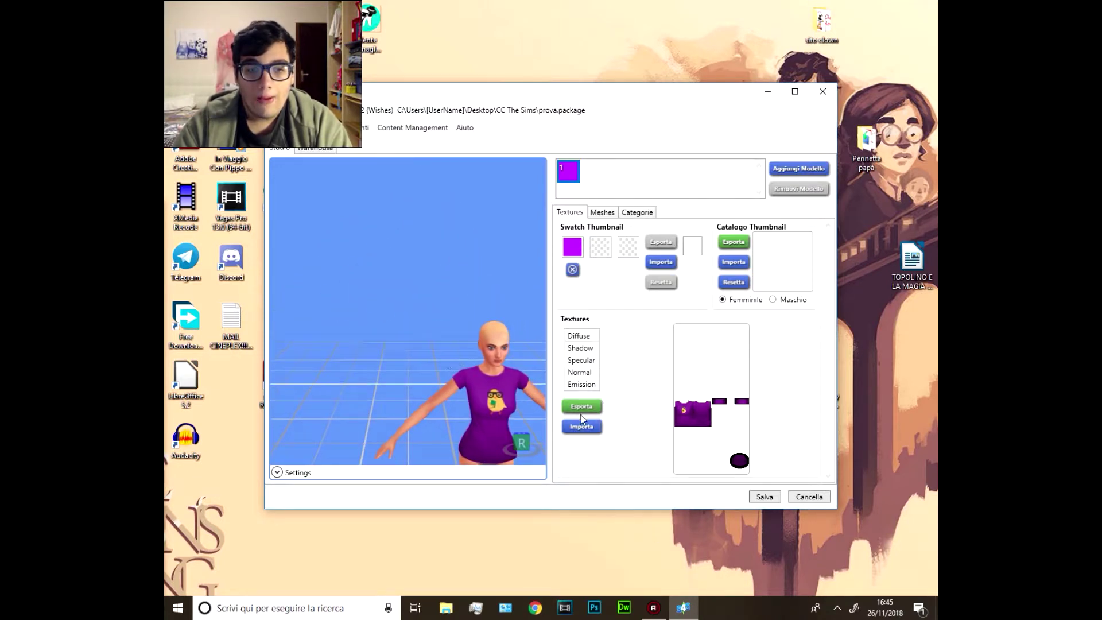
{"action": "left_click_drag", "start_coordinate": [537, 402], "coordinate": [509, 381]}
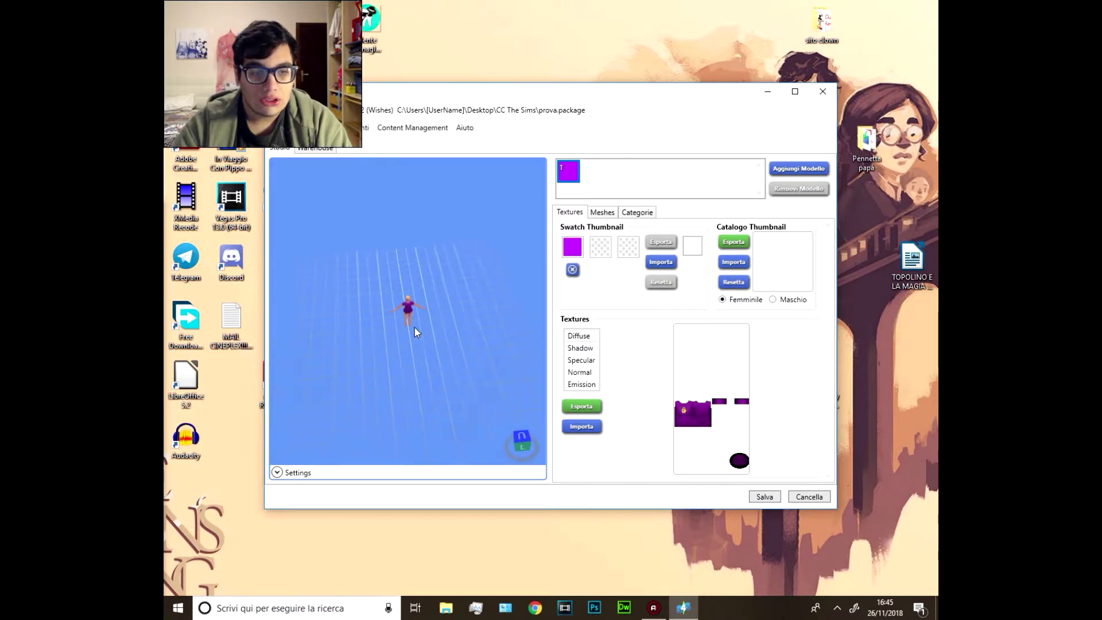
{"action": "scroll", "coordinate": [416, 331], "scroll_direction": "up", "scroll_amount": 5}
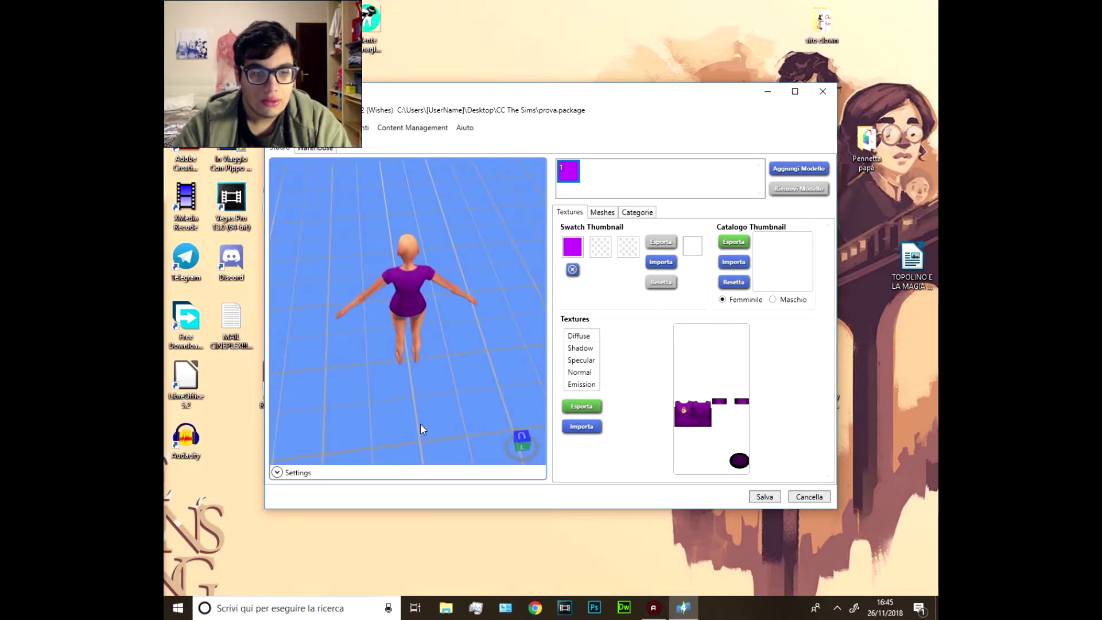
{"action": "left_click", "coordinate": [522, 451]}
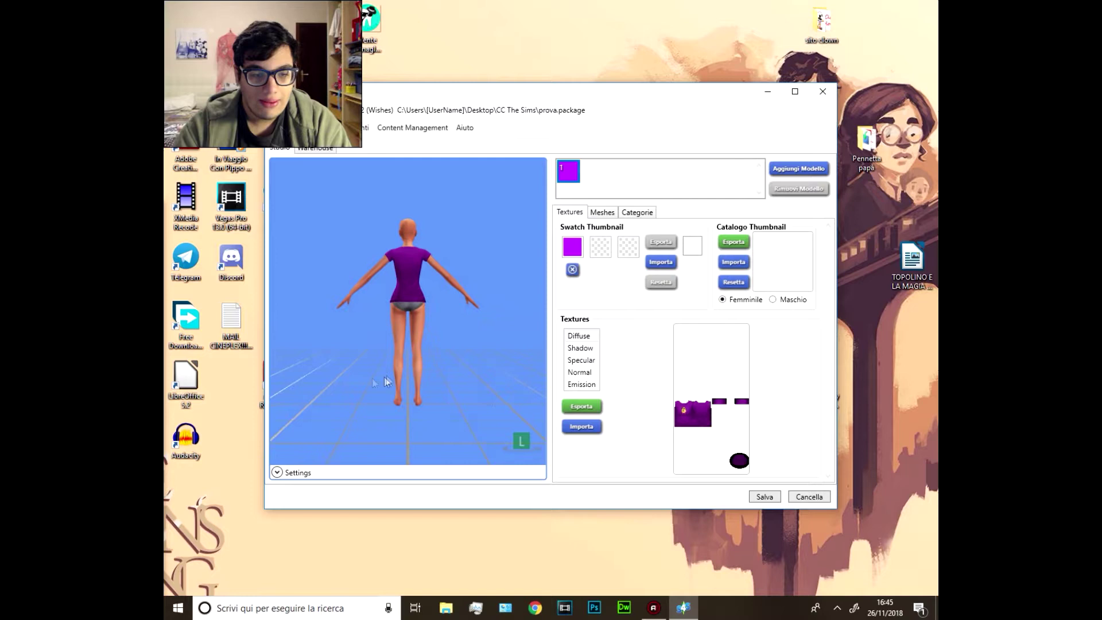
{"action": "left_click_drag", "start_coordinate": [388, 373], "coordinate": [730, 384]}
{"action": "left_click", "coordinate": [520, 441]}
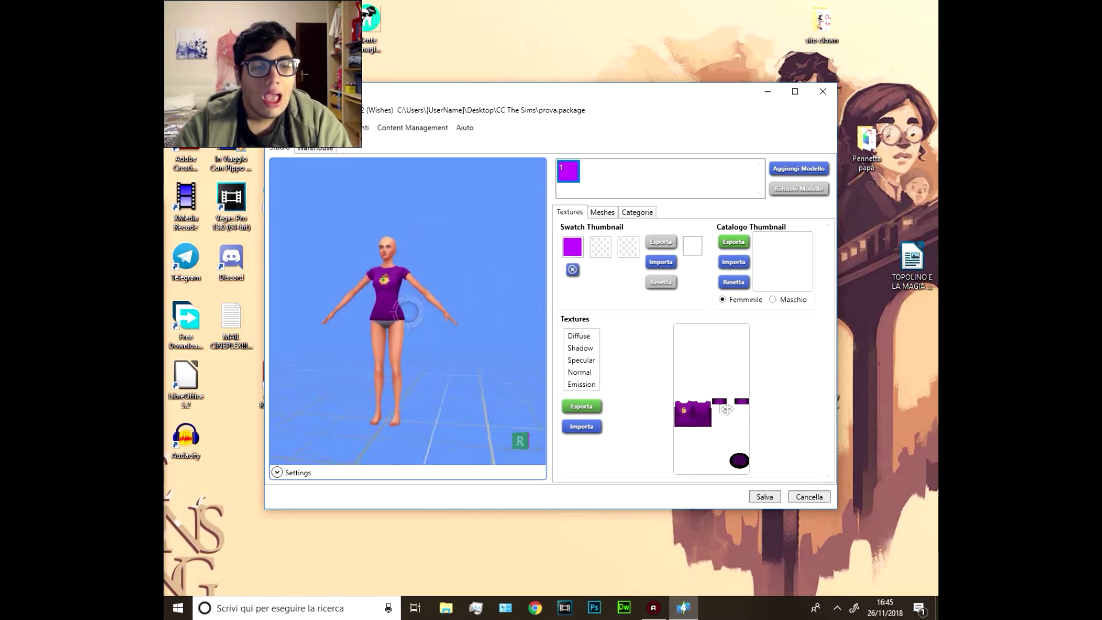
Step: Look through the CAS Part's Dati and Testo properties in the Warehouse and return to the Studio view
{"action": "left_click", "coordinate": [299, 148]}
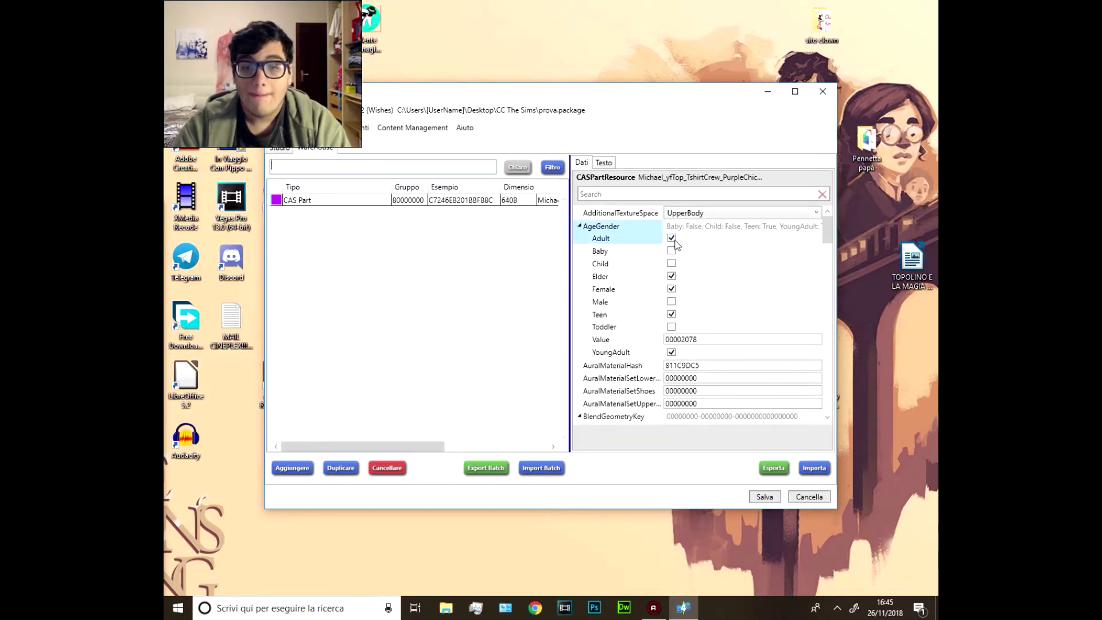
{"action": "scroll", "coordinate": [608, 313], "scroll_direction": "down", "scroll_amount": 4}
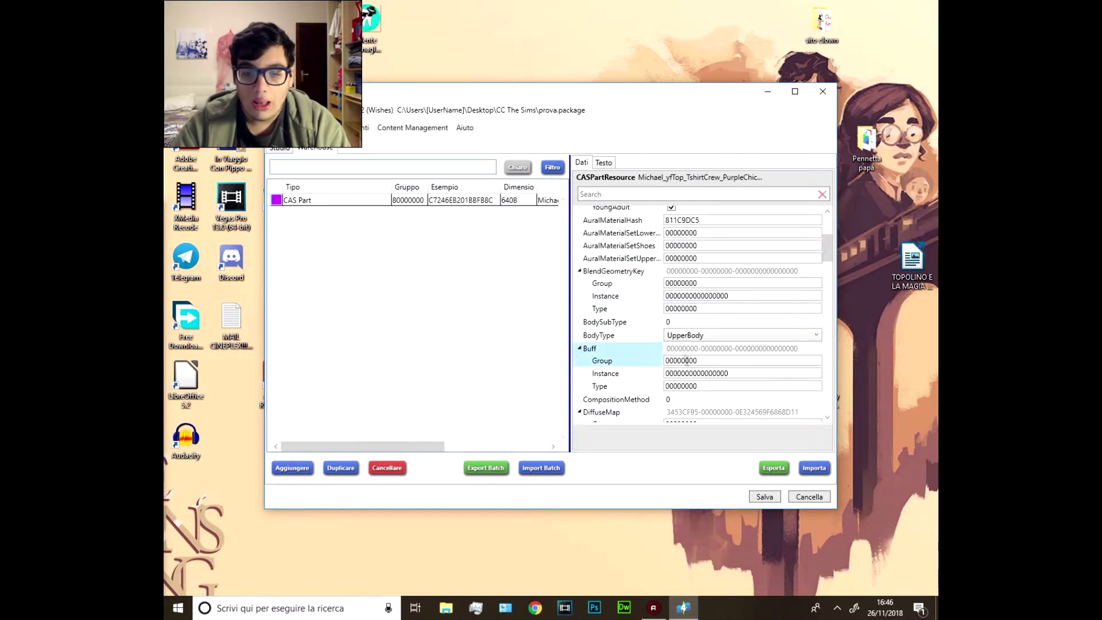
{"action": "scroll", "coordinate": [689, 366], "scroll_direction": "down", "scroll_amount": 4}
{"action": "scroll", "coordinate": [690, 363], "scroll_direction": "up", "scroll_amount": 8}
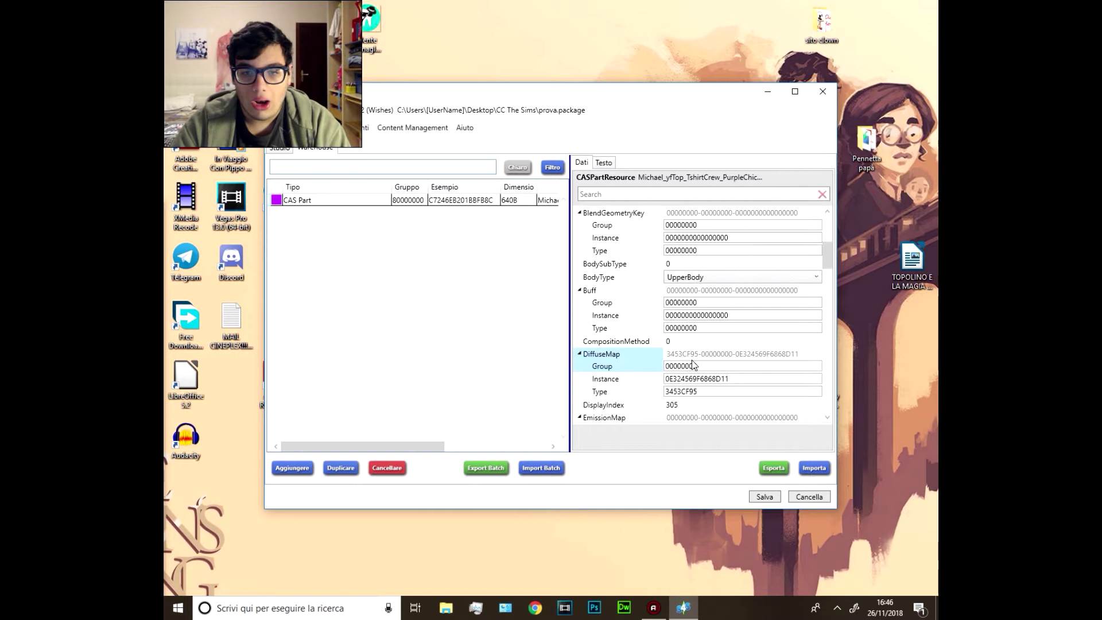
{"action": "left_click", "coordinate": [603, 164]}
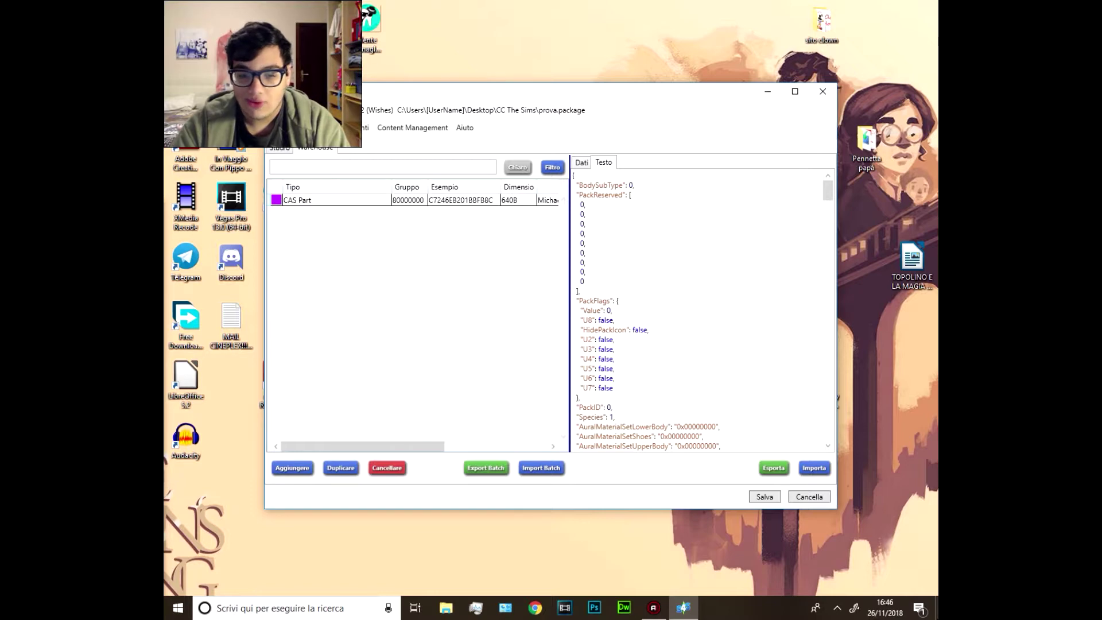
{"action": "left_click", "coordinate": [582, 162]}
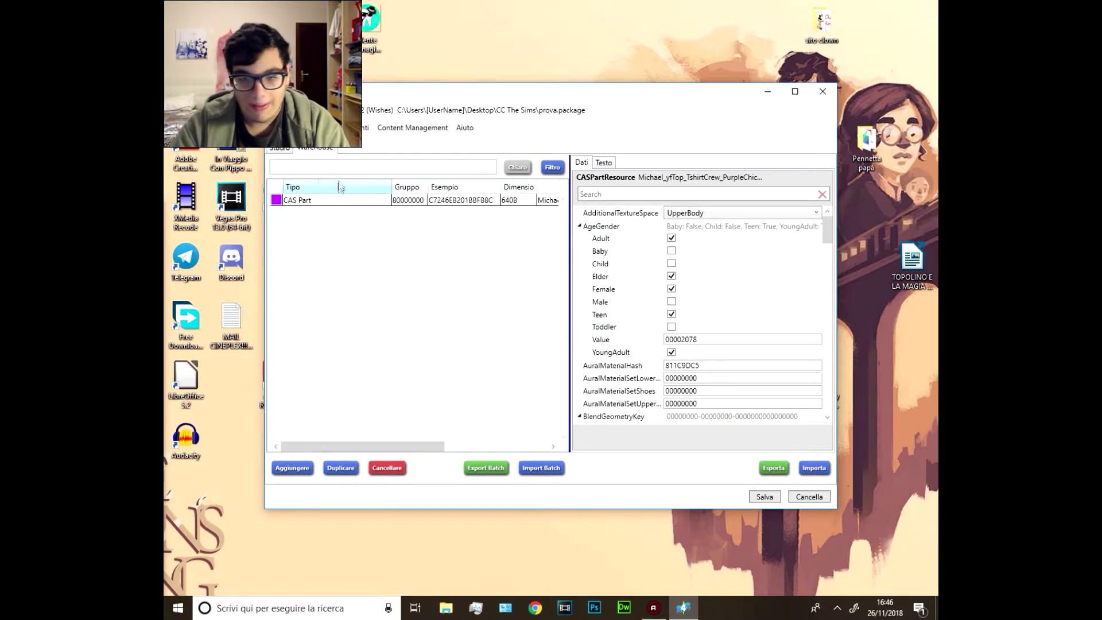
{"action": "left_click", "coordinate": [285, 147]}
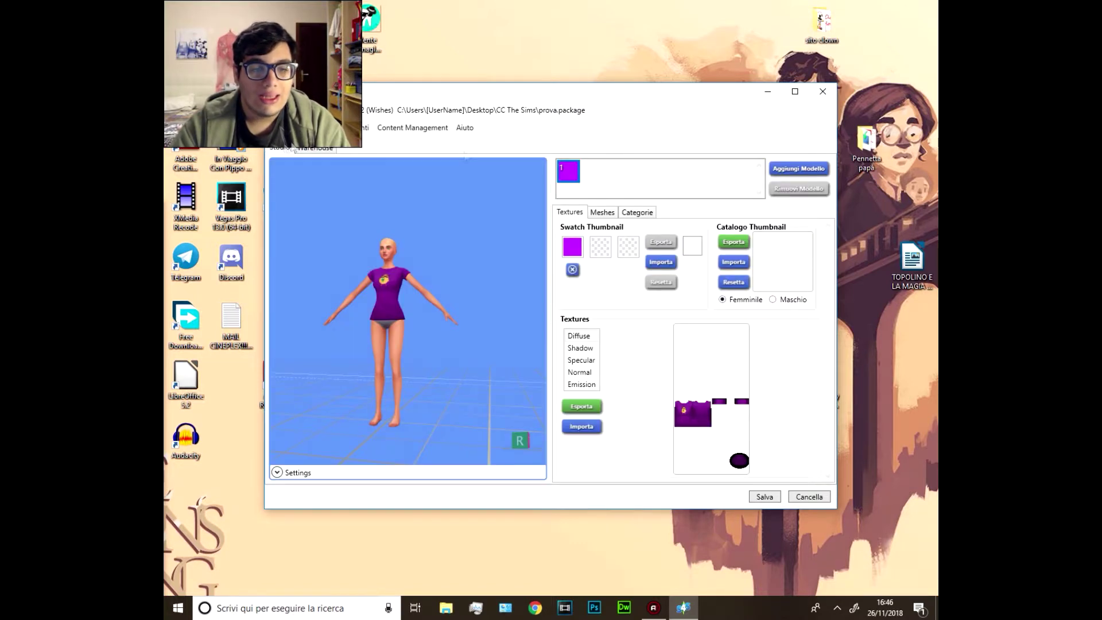
Step: Export the T-shirt's texture as the PNG image prova in the CC The Sims folder
{"action": "left_click_drag", "start_coordinate": [447, 338], "coordinate": [486, 383]}
{"action": "scroll", "coordinate": [408, 333], "scroll_direction": "up", "scroll_amount": 3}
{"action": "scroll", "coordinate": [409, 333], "scroll_direction": "up", "scroll_amount": 5}
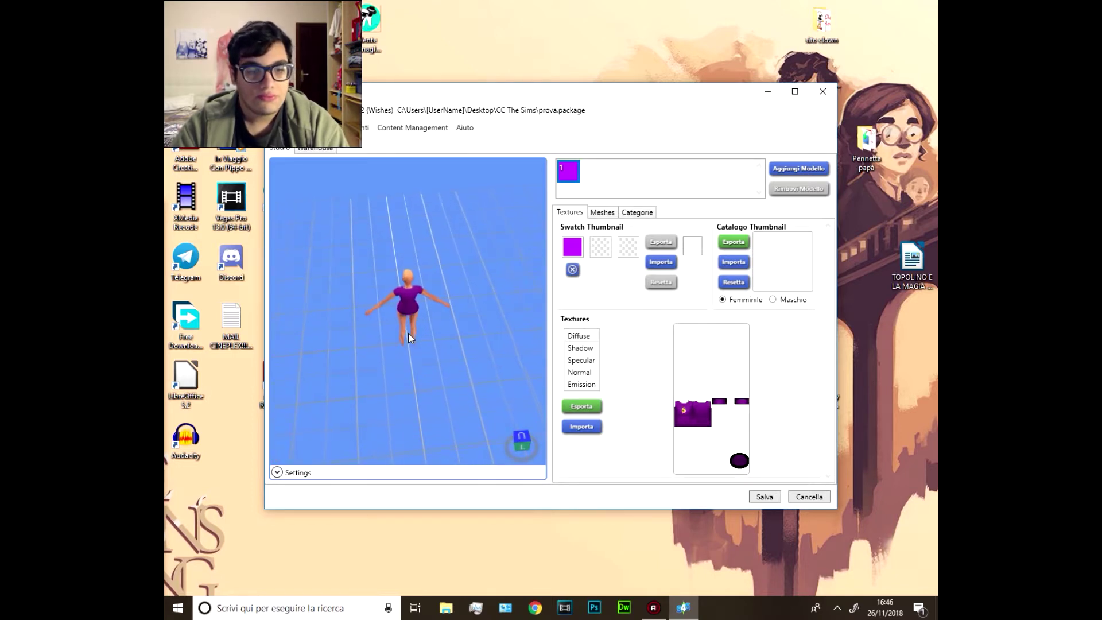
{"action": "scroll", "coordinate": [494, 398], "scroll_direction": "down", "scroll_amount": 8}
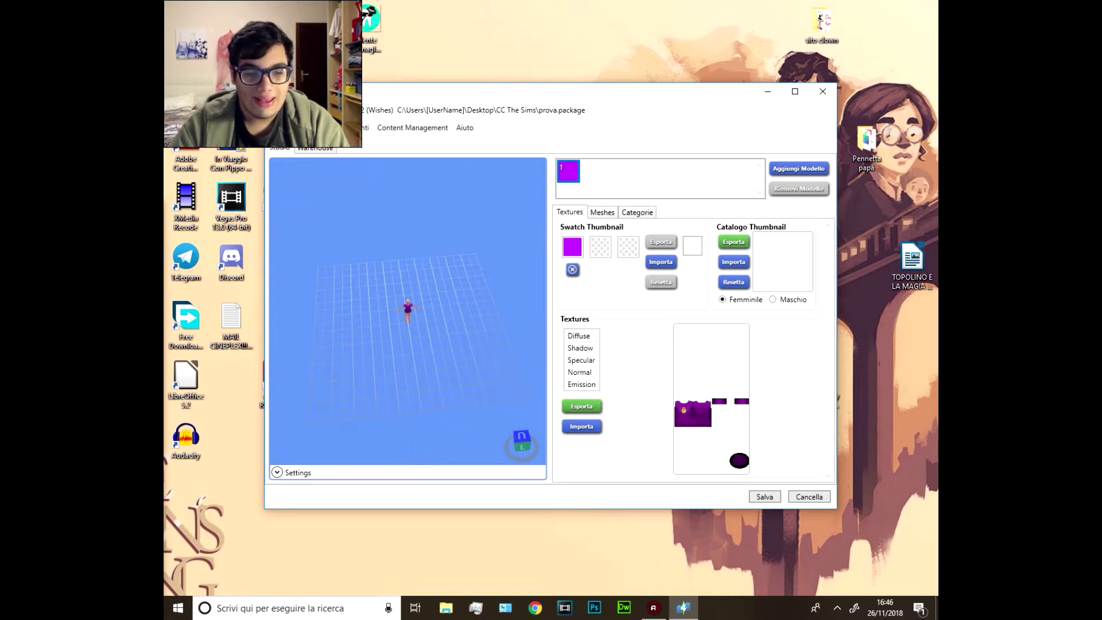
{"action": "scroll", "coordinate": [400, 340], "scroll_direction": "up", "scroll_amount": 5}
{"action": "left_click_drag", "start_coordinate": [400, 340], "coordinate": [459, 344]}
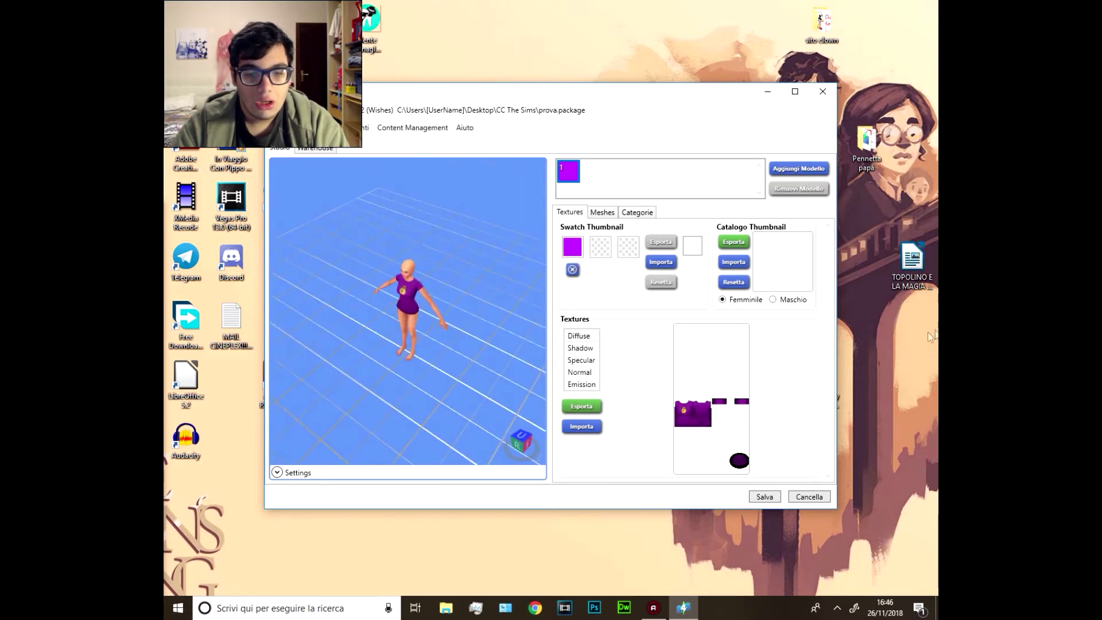
{"action": "left_click", "coordinate": [582, 408]}
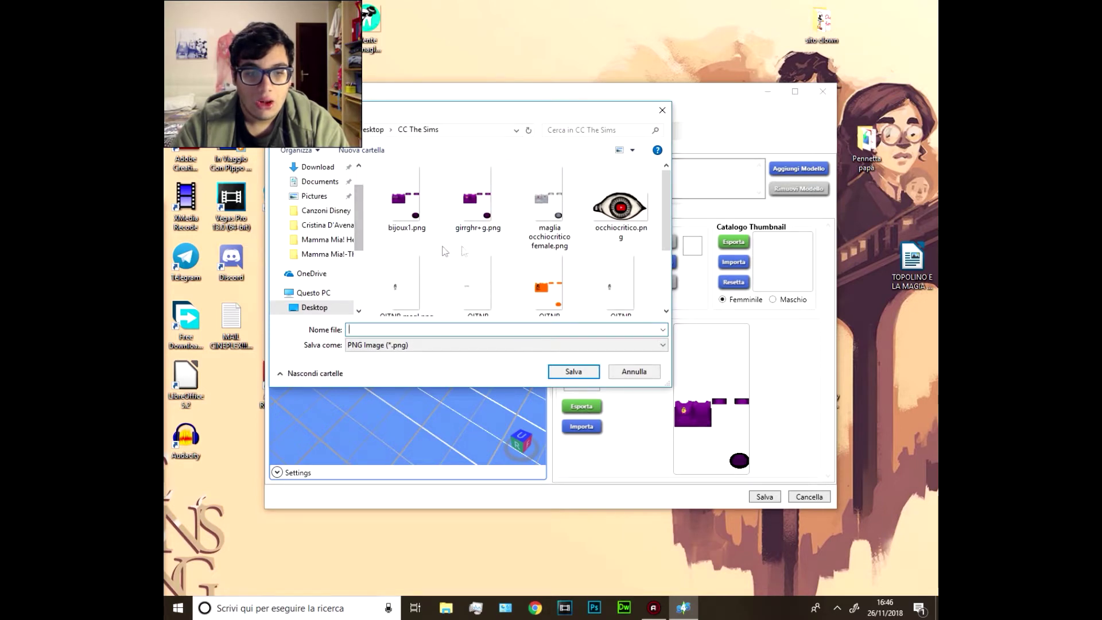
{"action": "type", "text": "prova"}
{"action": "key", "text": "Return"}
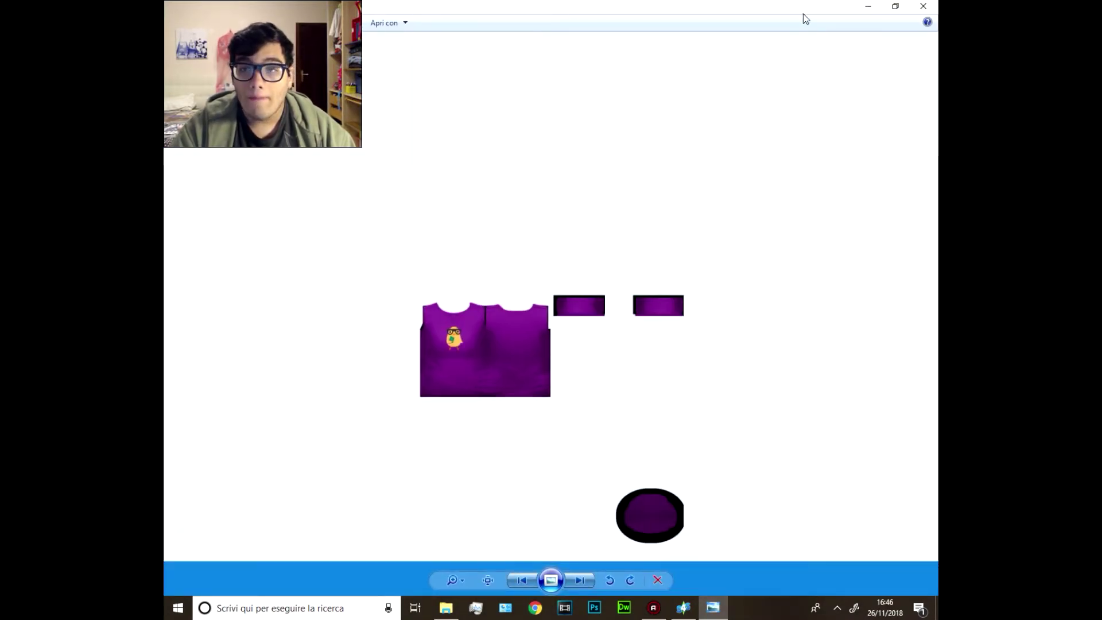
Step: Look at the exported prova.png, compare it with girrghr+g.png and bijoux1.png, and return to Sims 4 Studio
{"action": "left_click_drag", "start_coordinate": [794, 16], "coordinate": [765, 81]}
{"action": "double_click", "coordinate": [765, 81]}
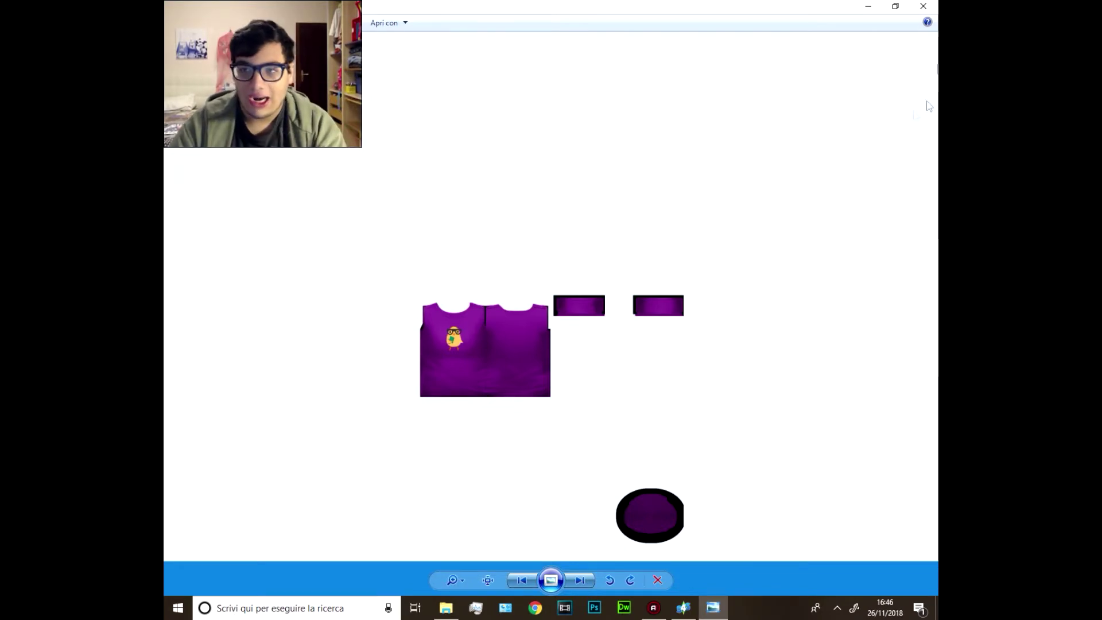
{"action": "left_click", "coordinate": [923, 6]}
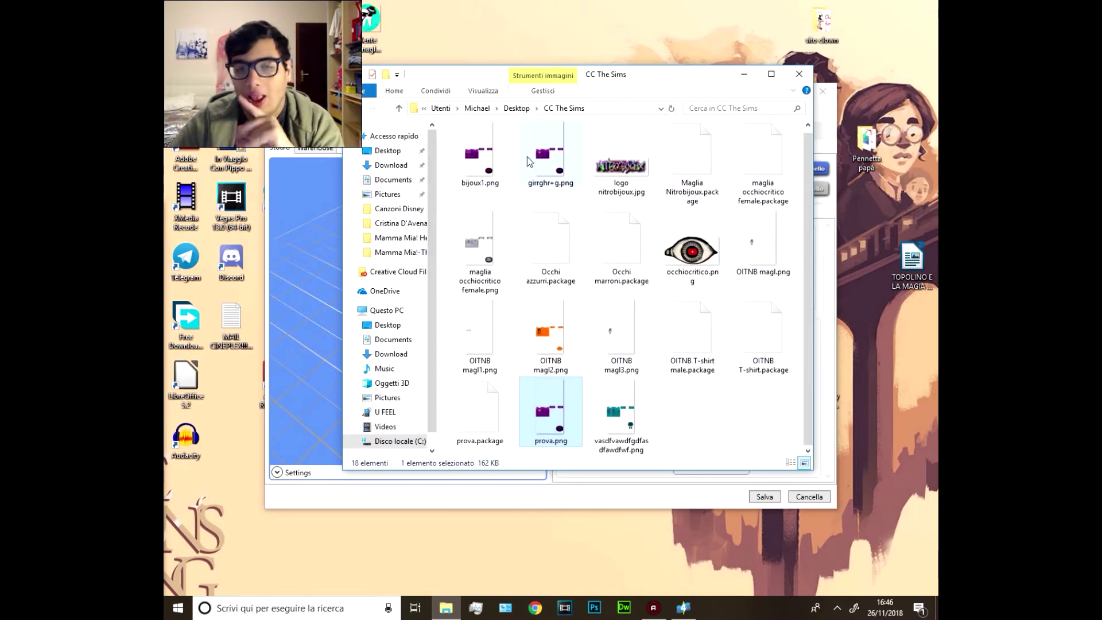
{"action": "double_click", "coordinate": [527, 156]}
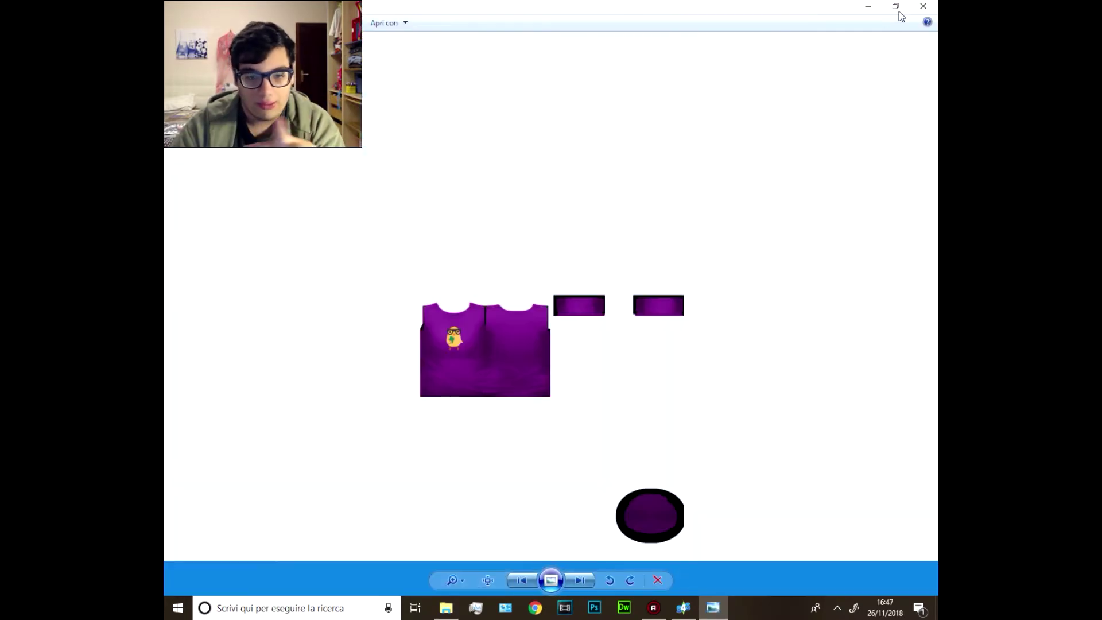
{"action": "left_click", "coordinate": [922, 6]}
{"action": "double_click", "coordinate": [479, 152]}
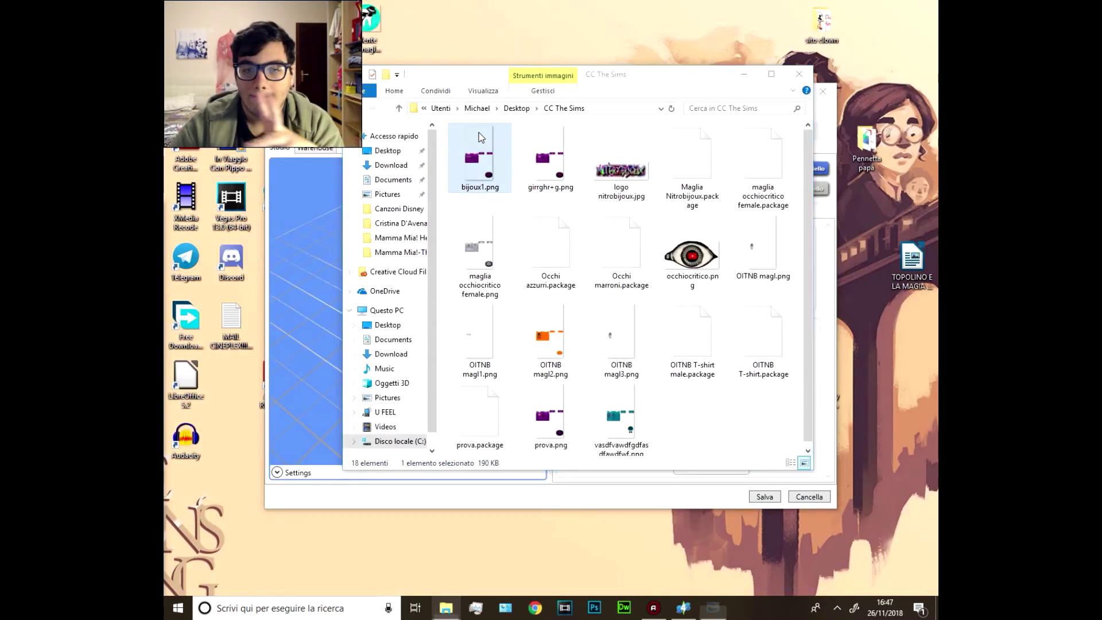
{"action": "left_click", "coordinate": [923, 6]}
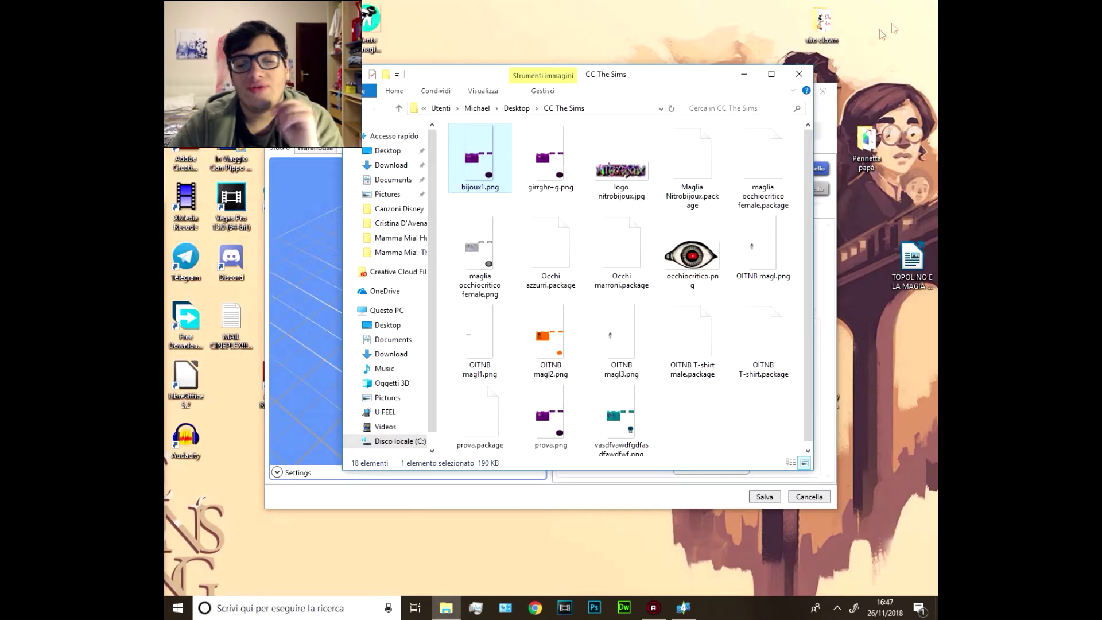
{"action": "left_click", "coordinate": [316, 243]}
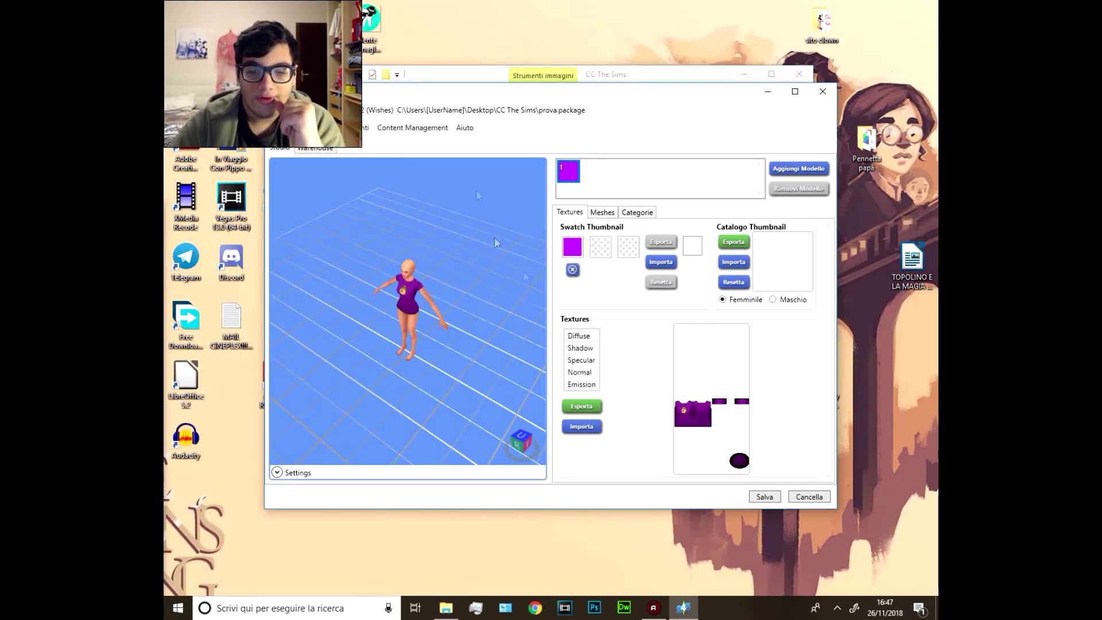
Step: Import bijoux1.png as the T-shirt's texture, check it on the model and save the package
{"action": "left_click", "coordinate": [581, 427]}
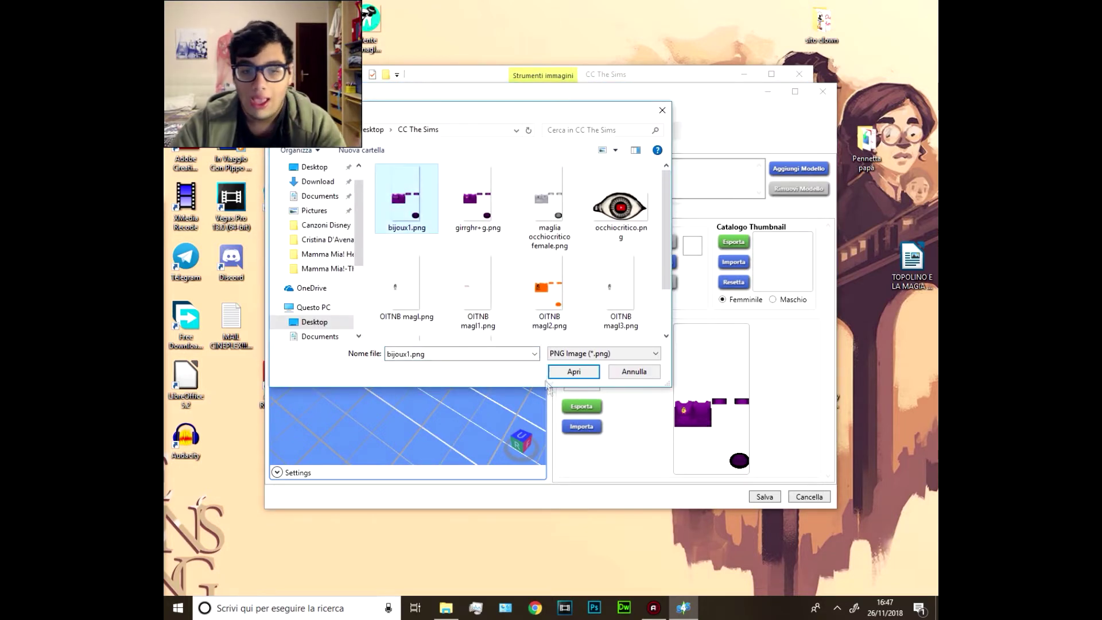
{"action": "left_click", "coordinate": [559, 372]}
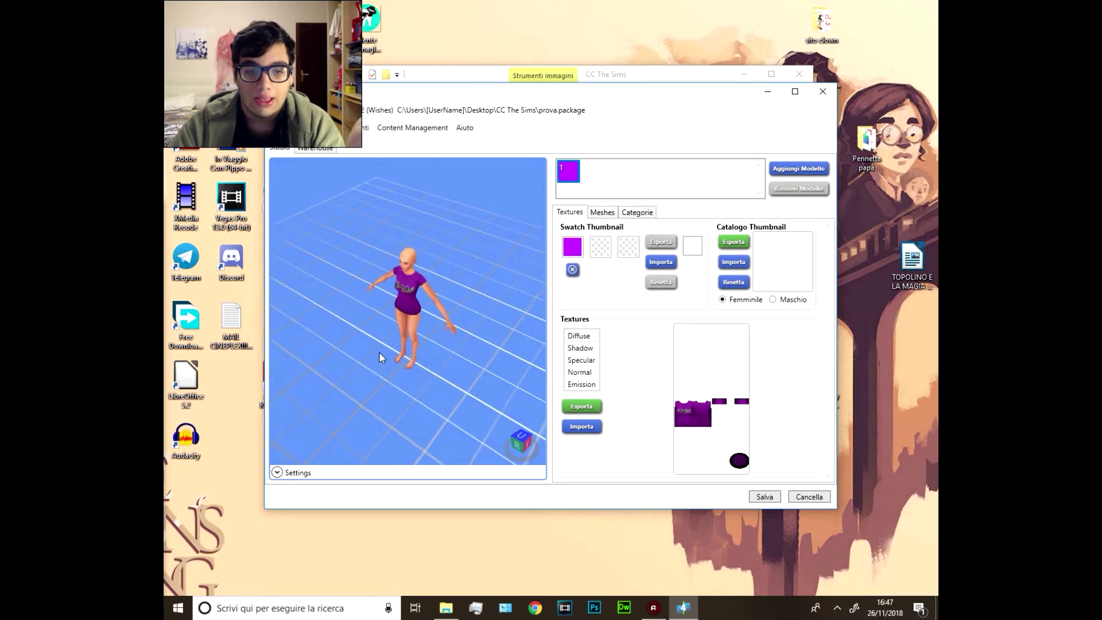
{"action": "mouse_move", "coordinate": [370, 376]}
{"action": "left_mouse_down"}
{"action": "mouse_move", "coordinate": [350, 193]}
{"action": "mouse_move", "coordinate": [401, 351]}
{"action": "mouse_move", "coordinate": [456, 297]}
{"action": "mouse_move", "coordinate": [448, 431]}
{"action": "left_mouse_up"}
{"action": "scroll", "coordinate": [456, 297], "scroll_direction": "up", "scroll_amount": 5}
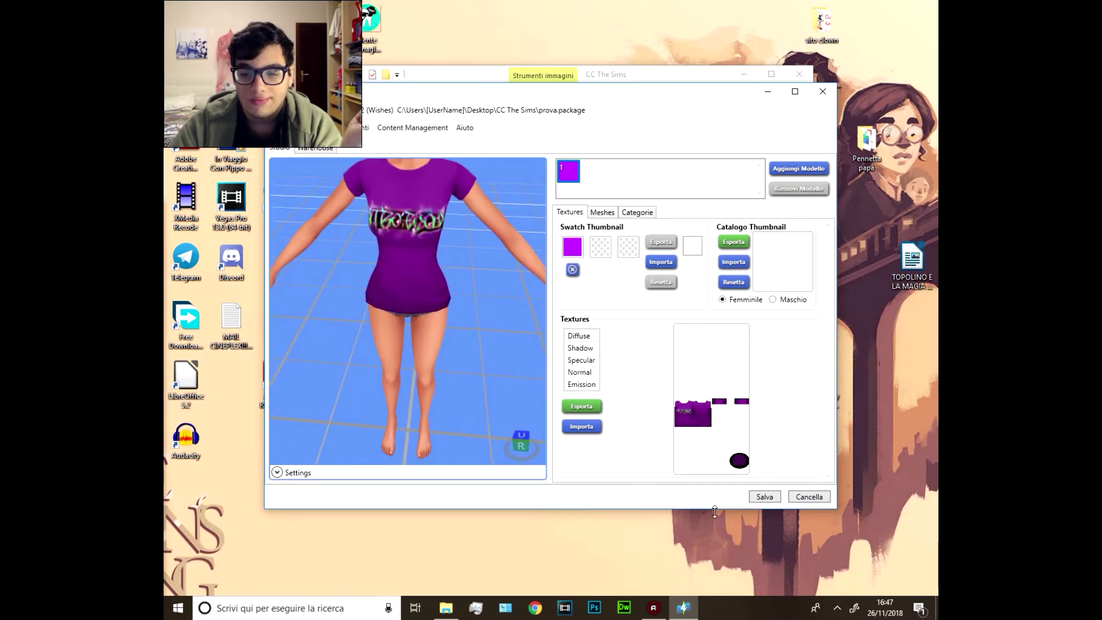
{"action": "left_click", "coordinate": [757, 499]}
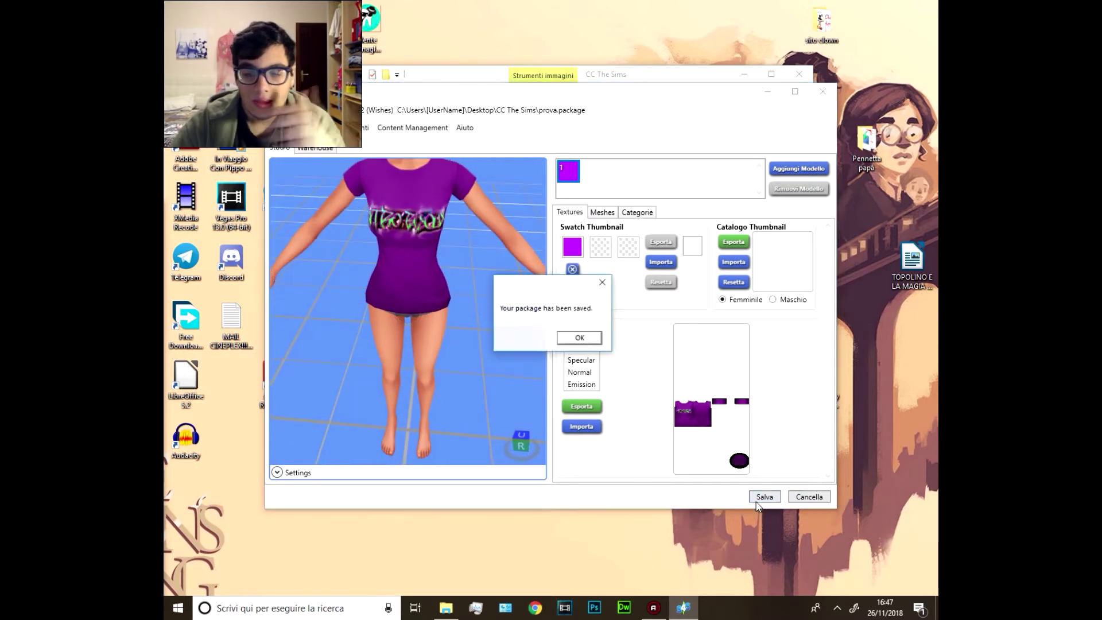
{"action": "left_click", "coordinate": [576, 336]}
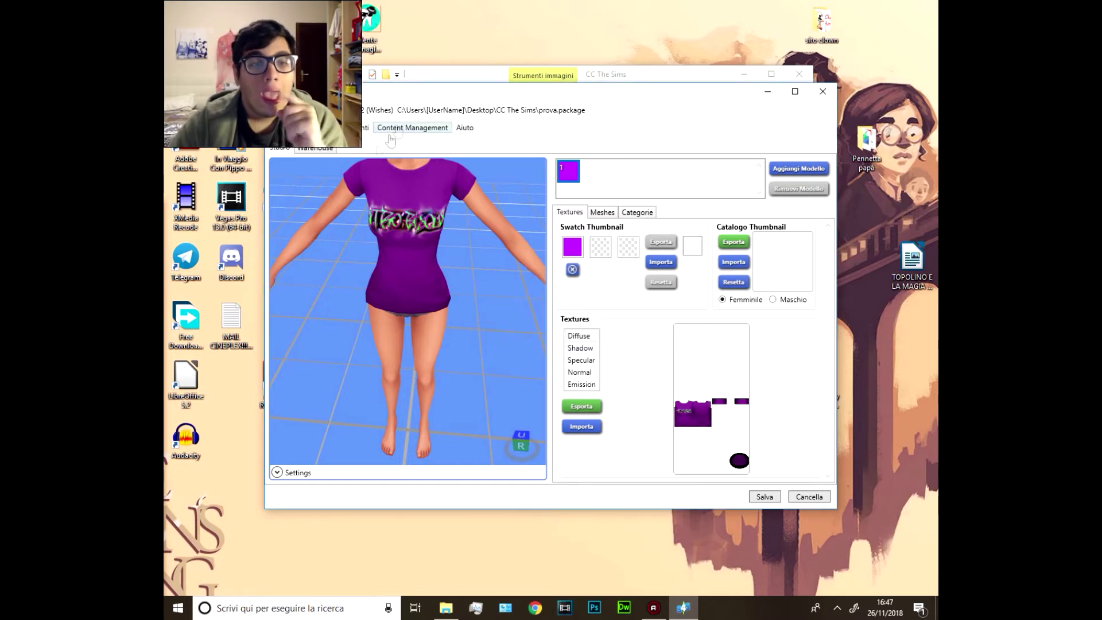
Step: Close the prova package and open LittleMsSam_Roommates.package from the recent projects
{"action": "left_click", "coordinate": [279, 135]}
{"action": "left_click", "coordinate": [318, 145]}
{"action": "left_click", "coordinate": [272, 129]}
{"action": "left_click", "coordinate": [269, 125]}
{"action": "left_click", "coordinate": [281, 134]}
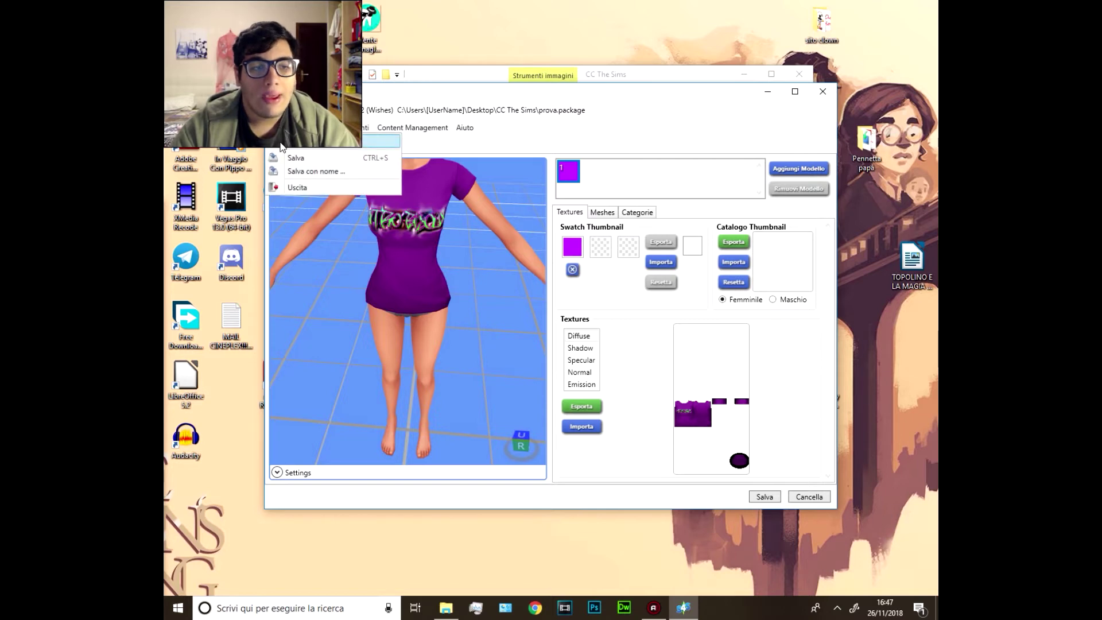
{"action": "left_click", "coordinate": [281, 146]}
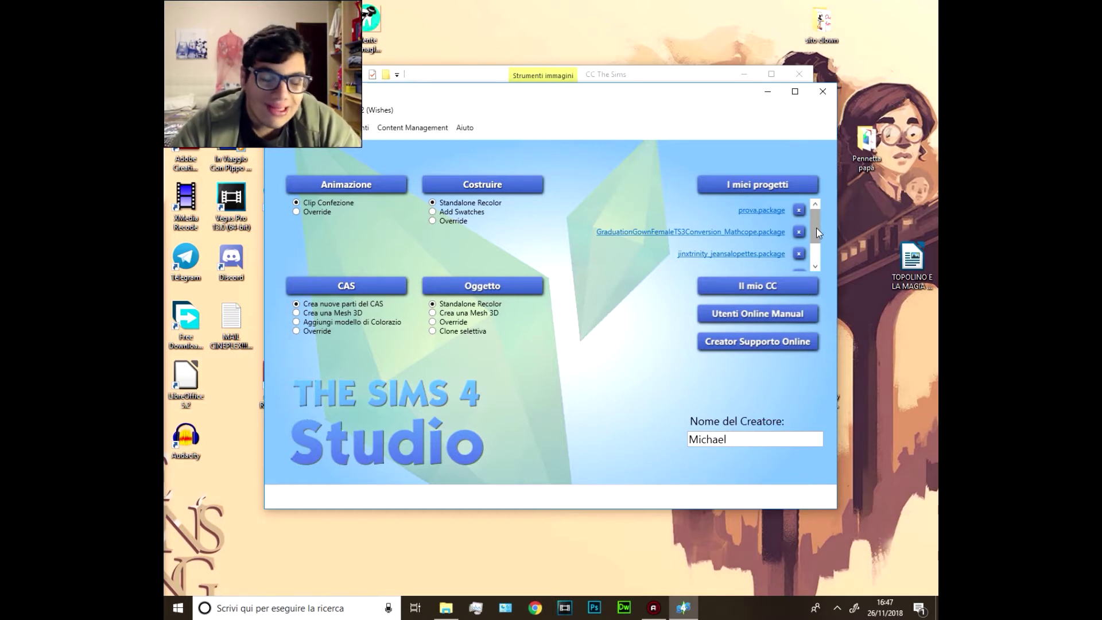
{"action": "scroll", "coordinate": [817, 229], "scroll_direction": "down", "scroll_amount": 2}
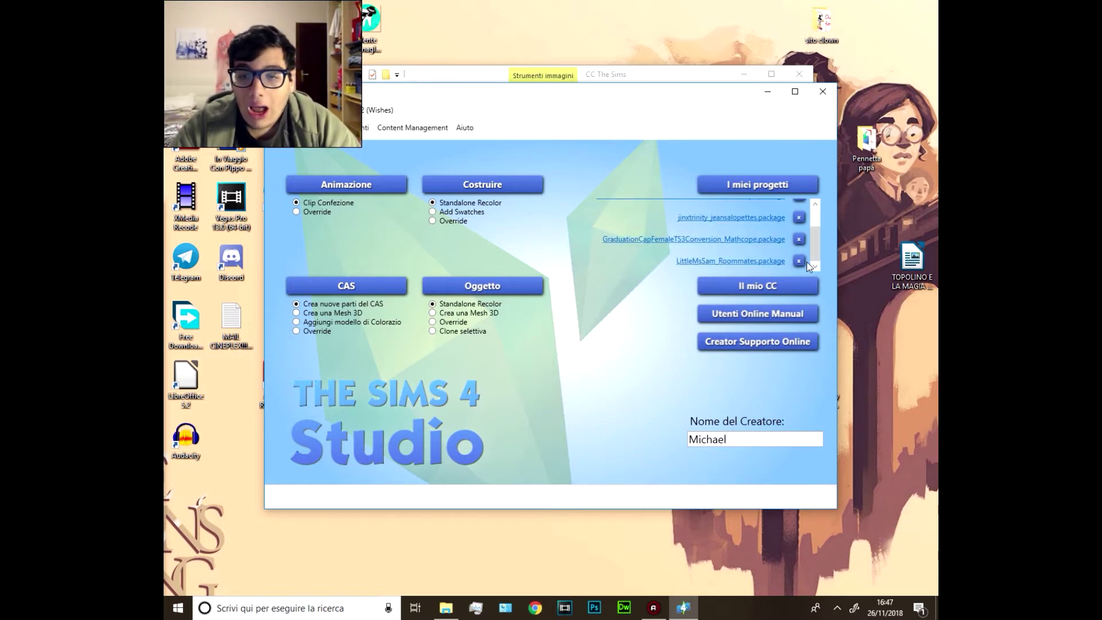
{"action": "left_click", "coordinate": [763, 262]}
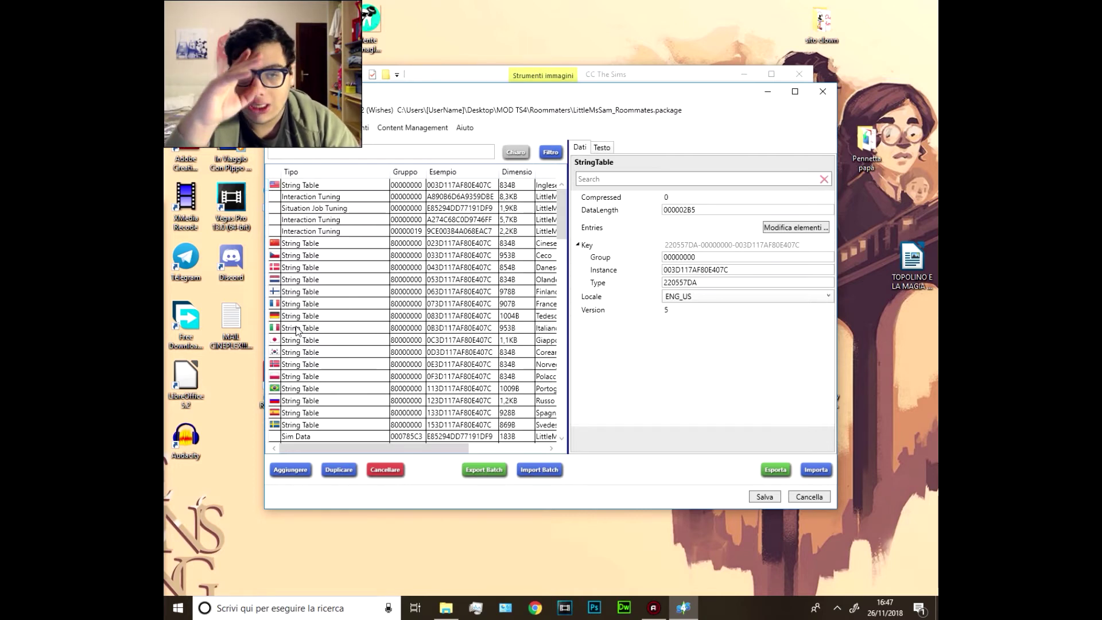
Step: Look at the Italian String Table's Testo content and return to its Dati properties
{"action": "left_click", "coordinate": [297, 331]}
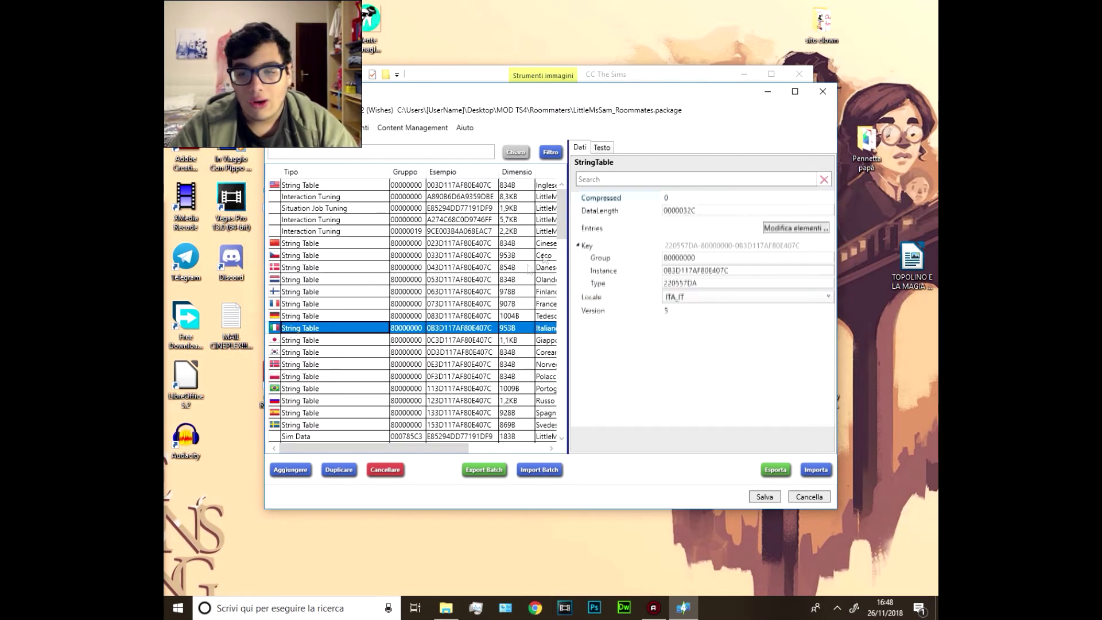
{"action": "left_click", "coordinate": [603, 148]}
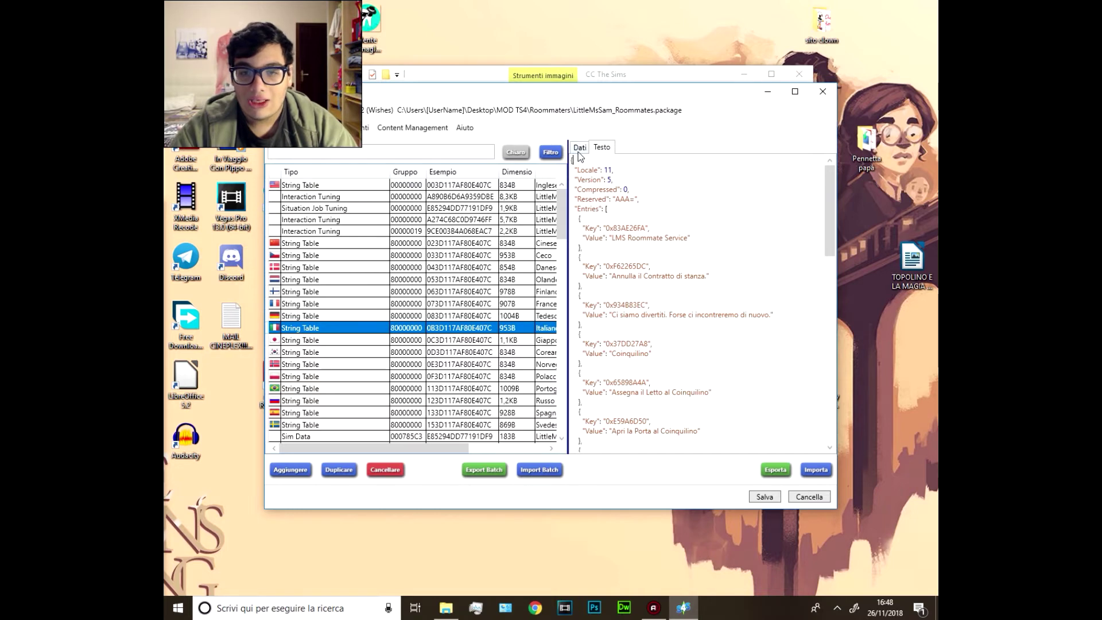
{"action": "left_click", "coordinate": [579, 148]}
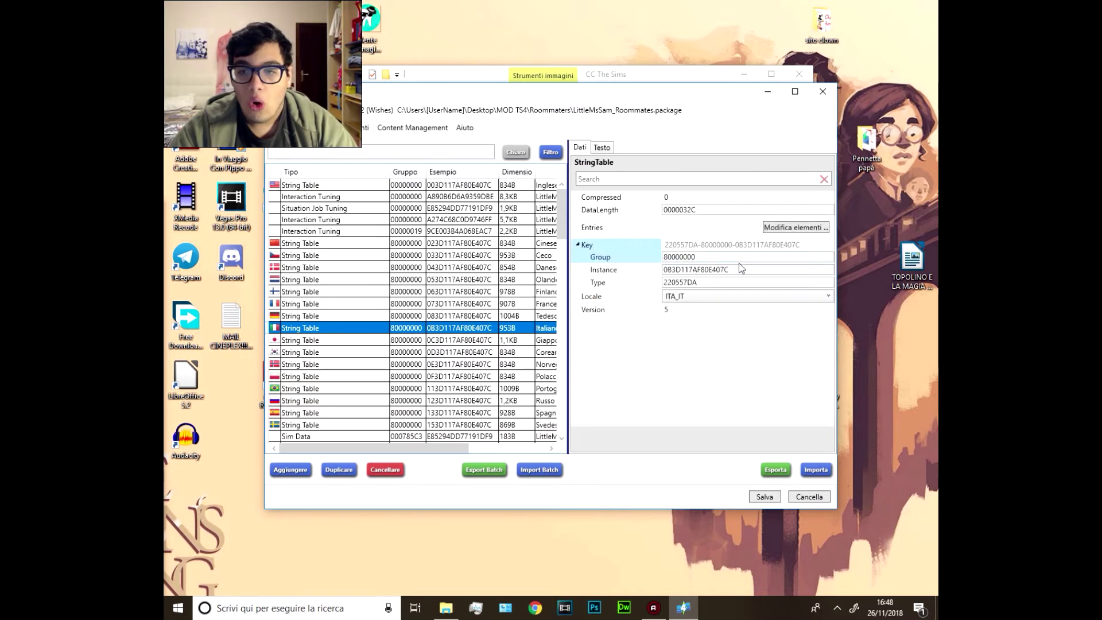
Step: Open the Italian String Table's entries for editing and examine the values of several translated strings
{"action": "left_click", "coordinate": [793, 227]}
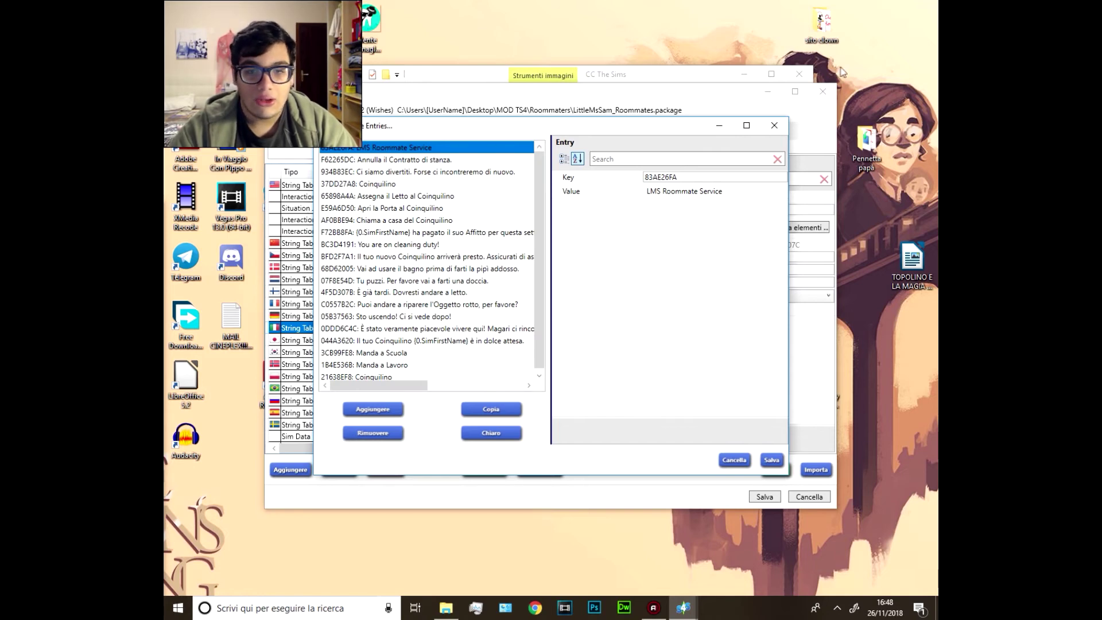
{"action": "left_click", "coordinate": [377, 159]}
{"action": "left_click", "coordinate": [664, 191]}
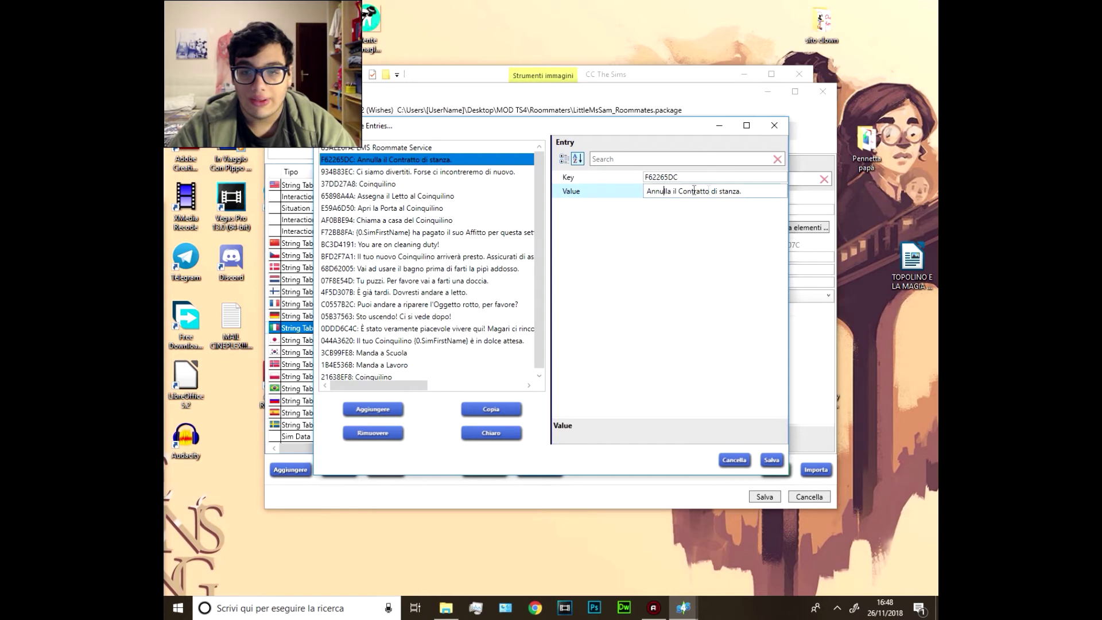
{"action": "left_click", "coordinate": [505, 208]}
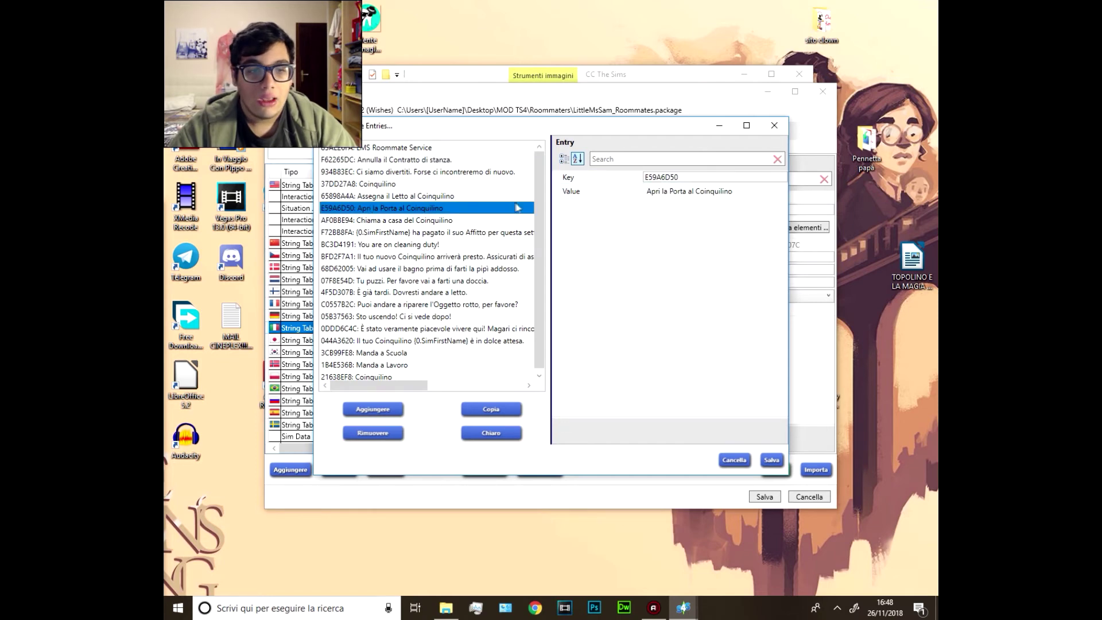
{"action": "left_click", "coordinate": [670, 191]}
{"action": "left_click", "coordinate": [753, 206]}
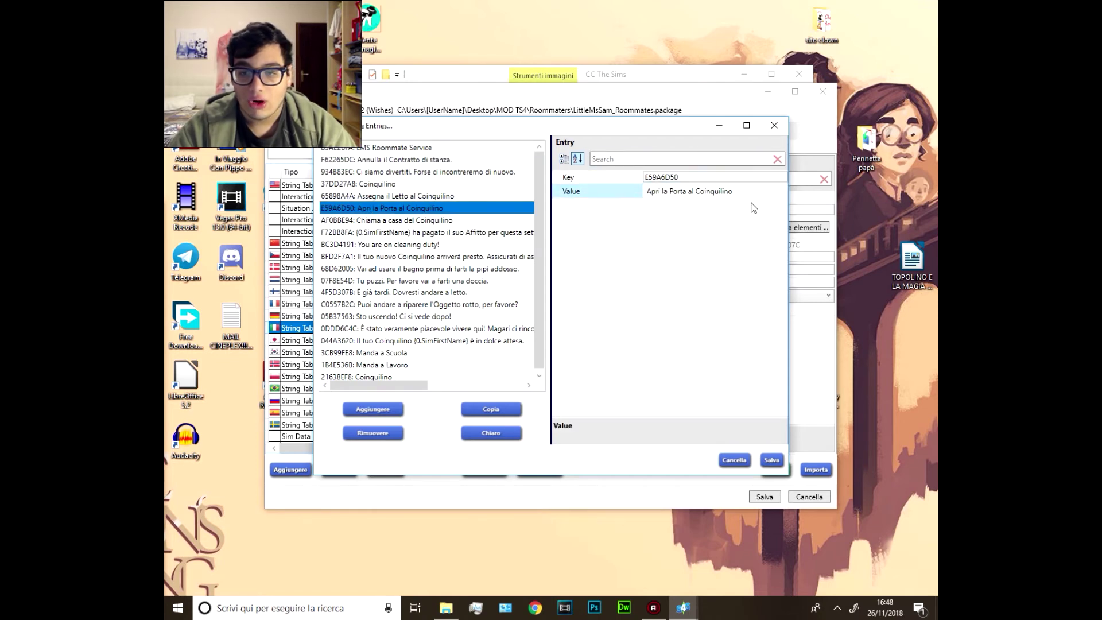
{"action": "left_click", "coordinate": [439, 281]}
{"action": "left_click", "coordinate": [457, 257]}
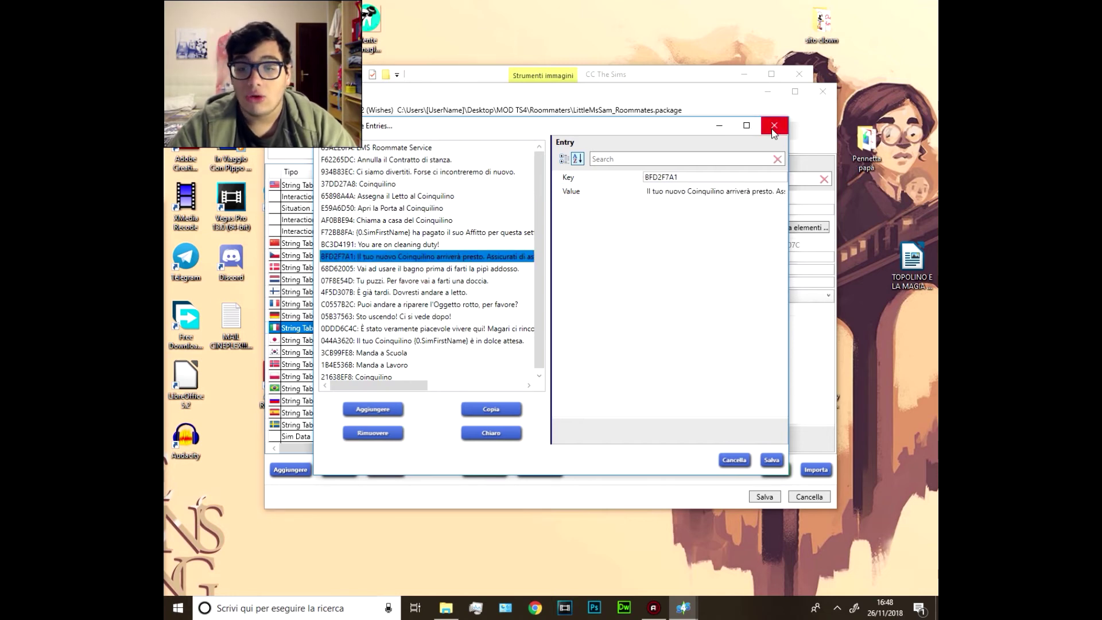
Step: Save the string entries and the Roommates package, and close Sims 4 Studio
{"action": "left_click", "coordinate": [772, 460]}
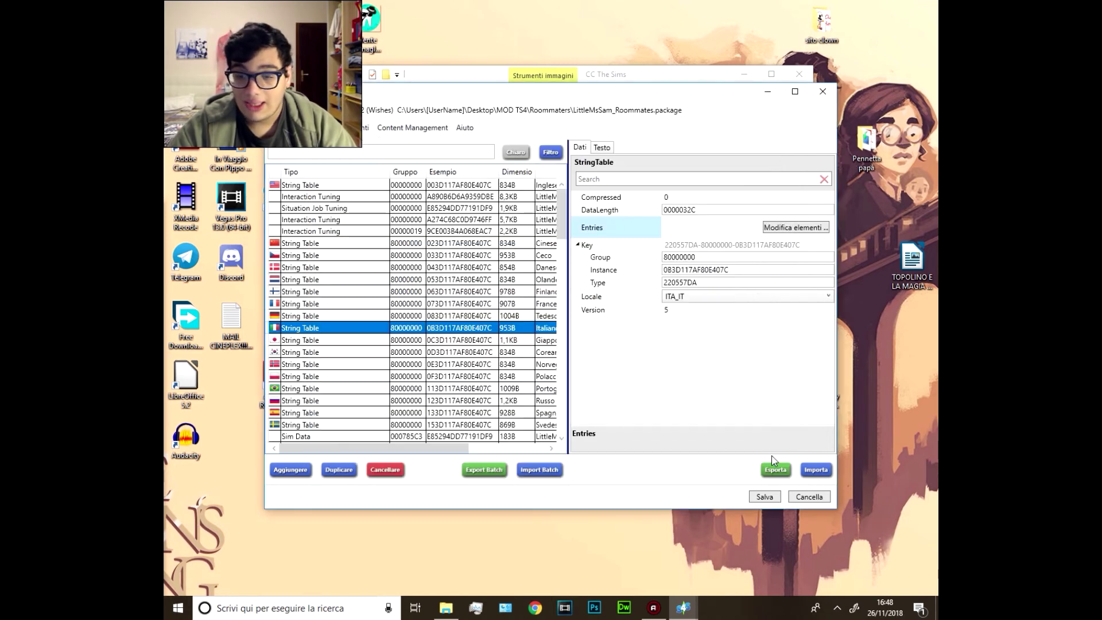
{"action": "left_click", "coordinate": [764, 497]}
{"action": "left_click", "coordinate": [586, 339]}
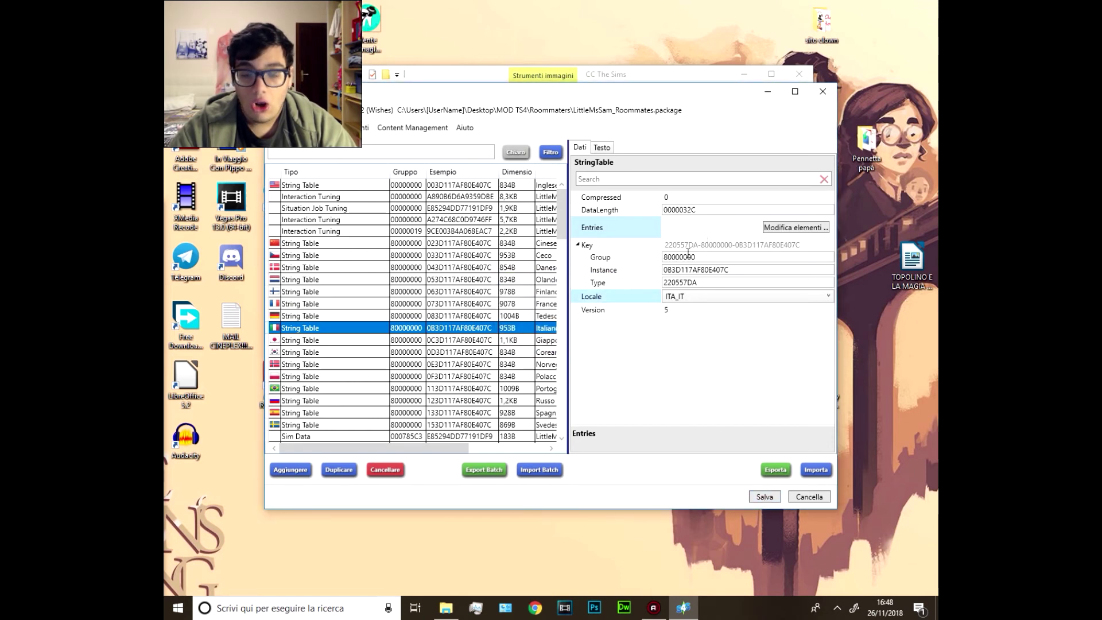
{"action": "left_click", "coordinate": [822, 92]}
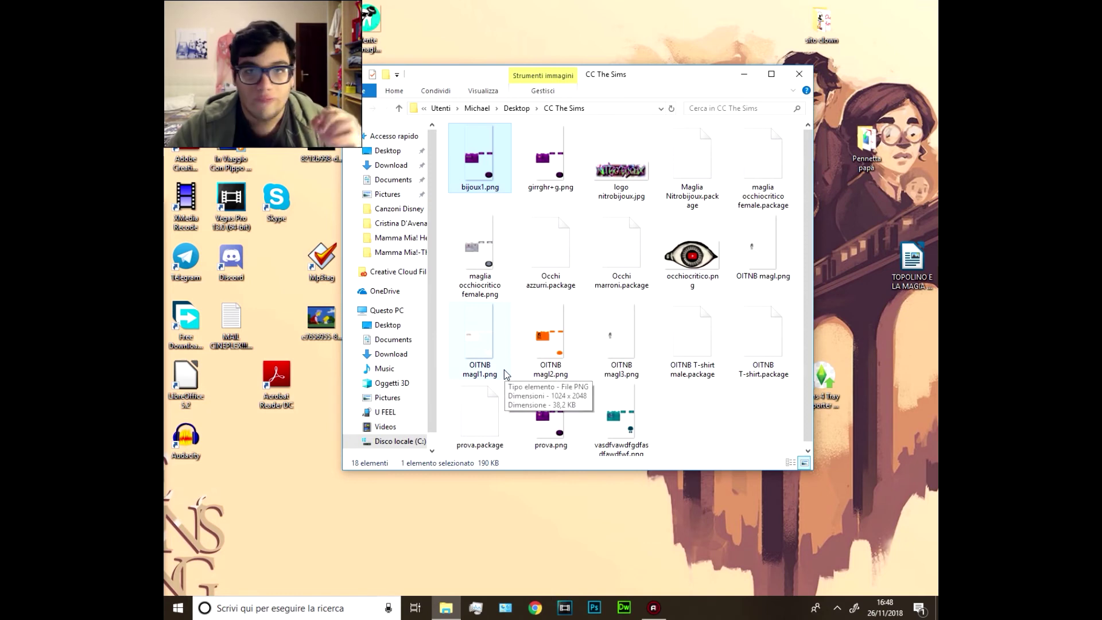